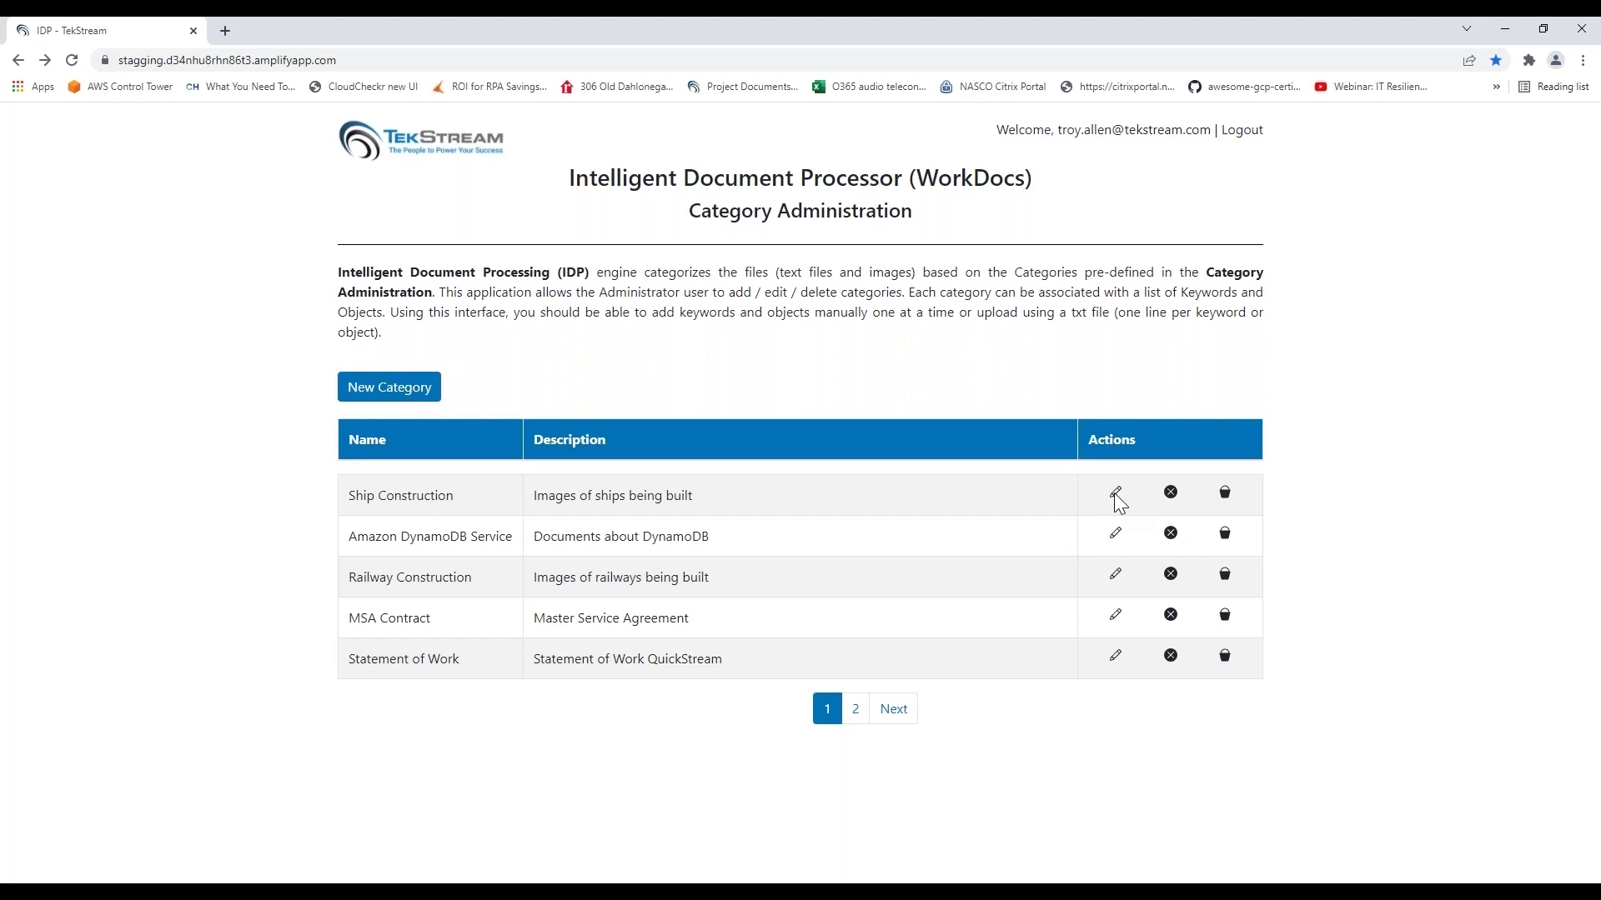
Step: Review the object recognition keywords of the Ship Construction category and return to the category list
{"action": "left_click", "coordinate": [1114, 493]}
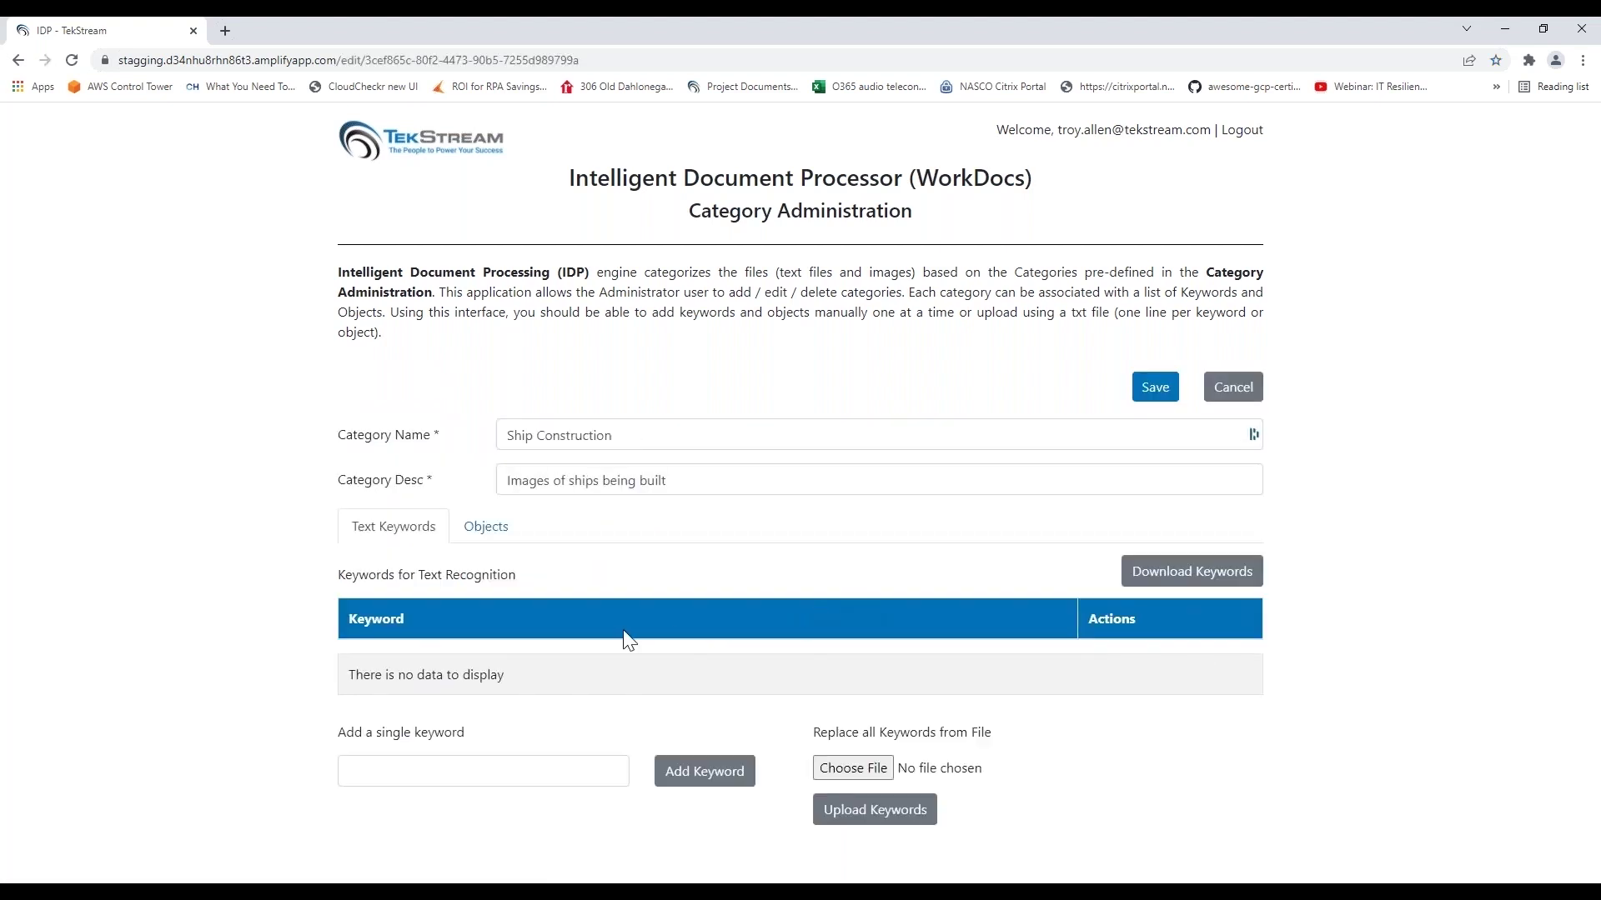
{"action": "left_click", "coordinate": [488, 529]}
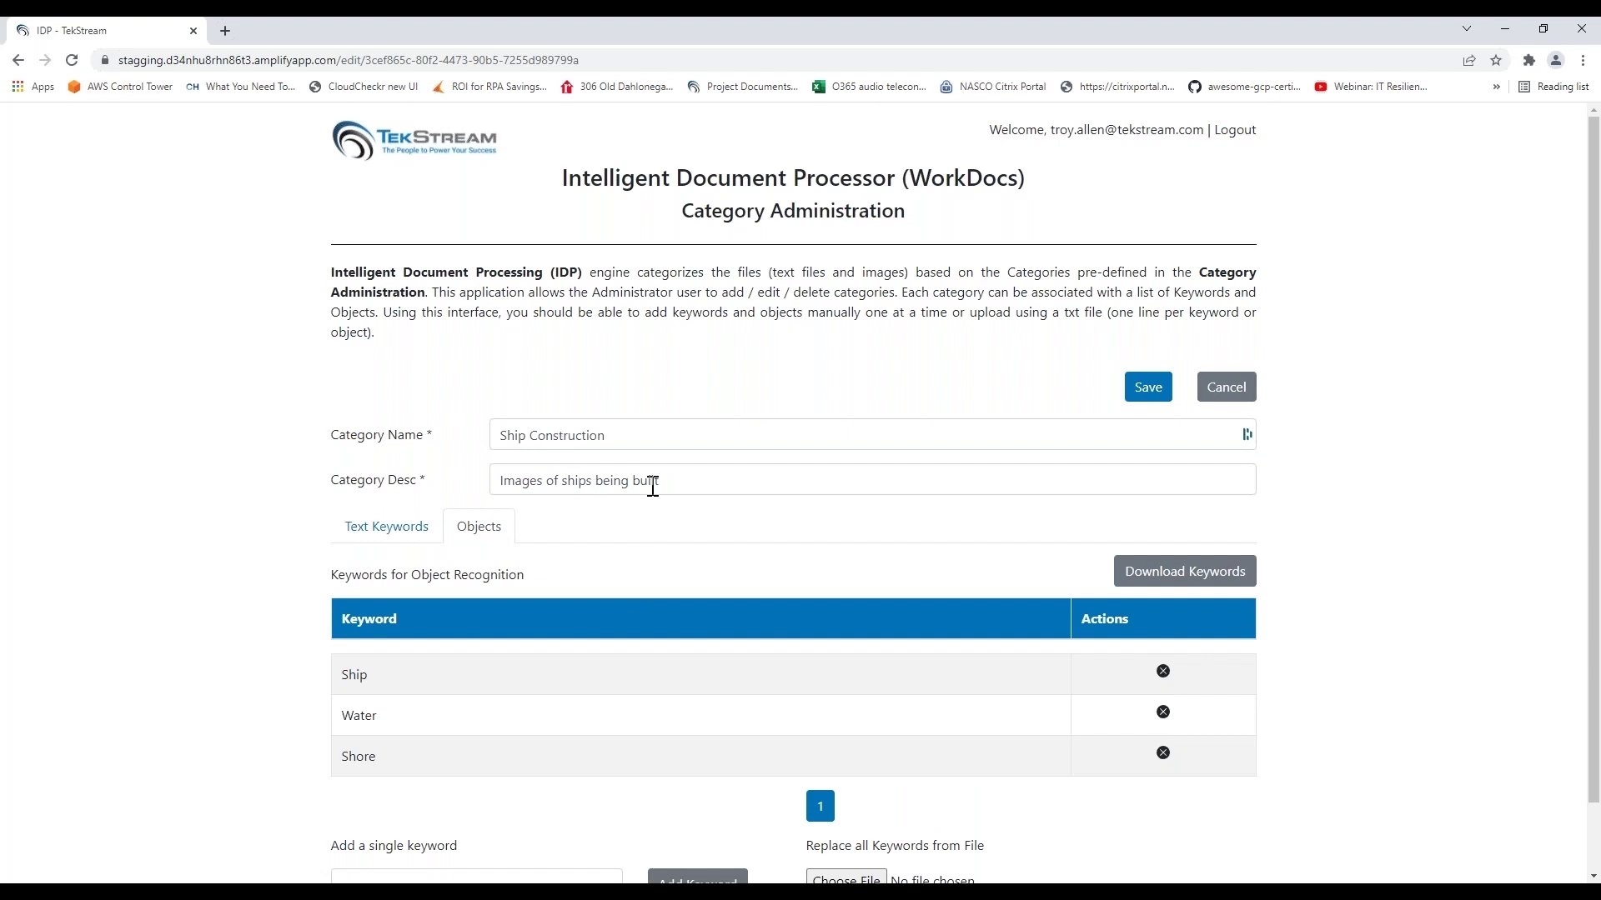
{"action": "scroll", "coordinate": [685, 586], "scroll_direction": "down", "scroll_amount": 2}
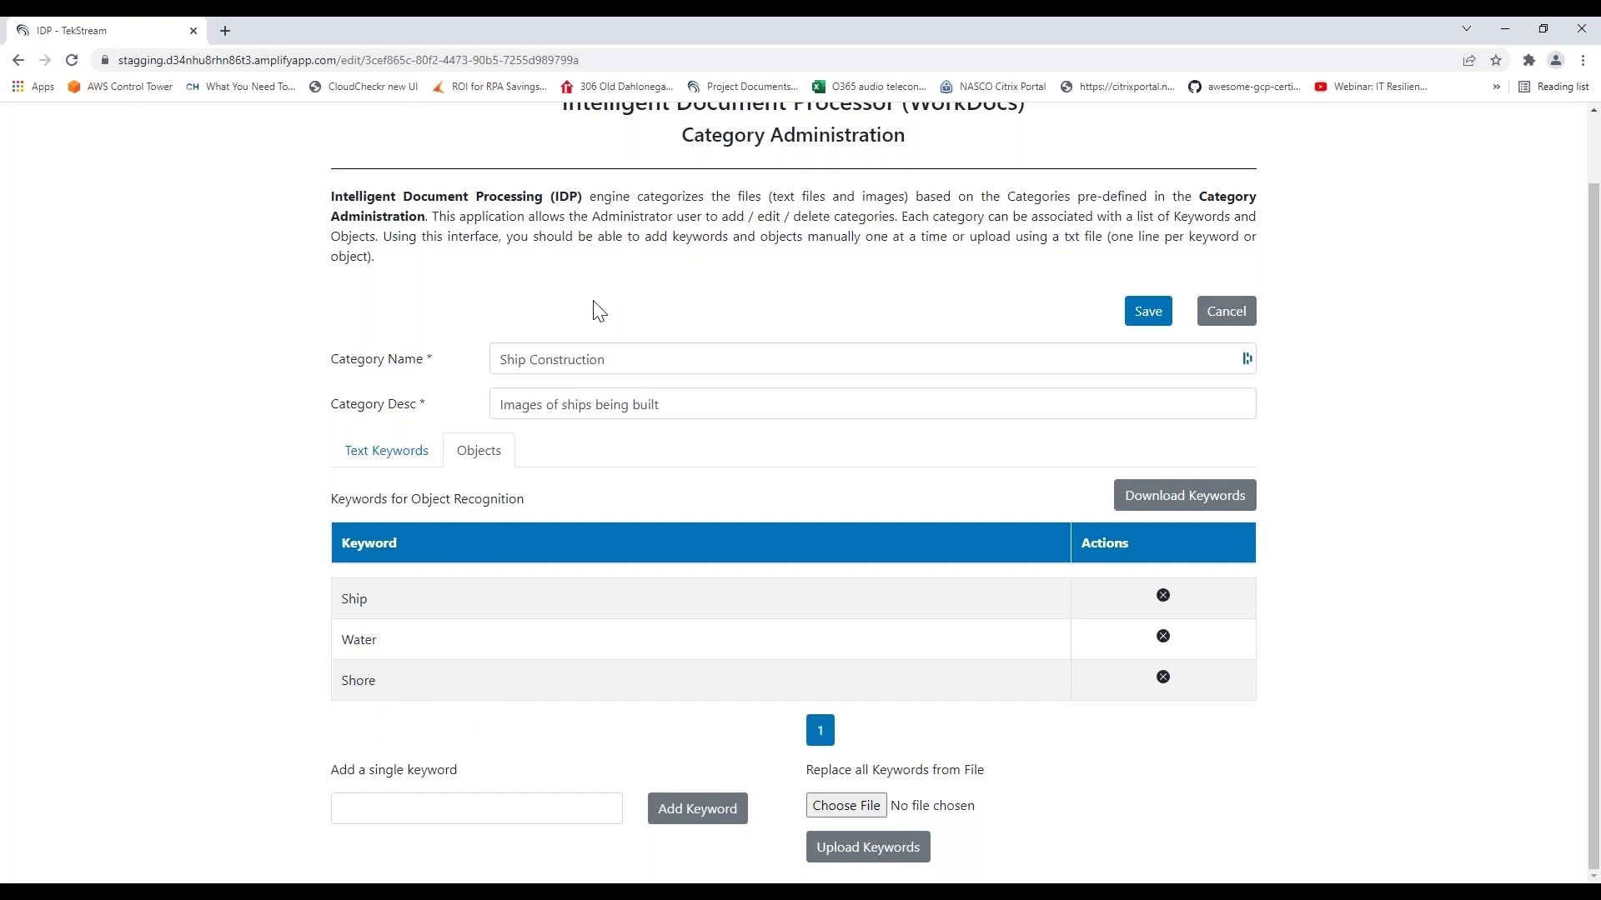
{"action": "scroll", "coordinate": [593, 311], "scroll_direction": "up", "scroll_amount": 1}
{"action": "left_click", "coordinate": [18, 60]}
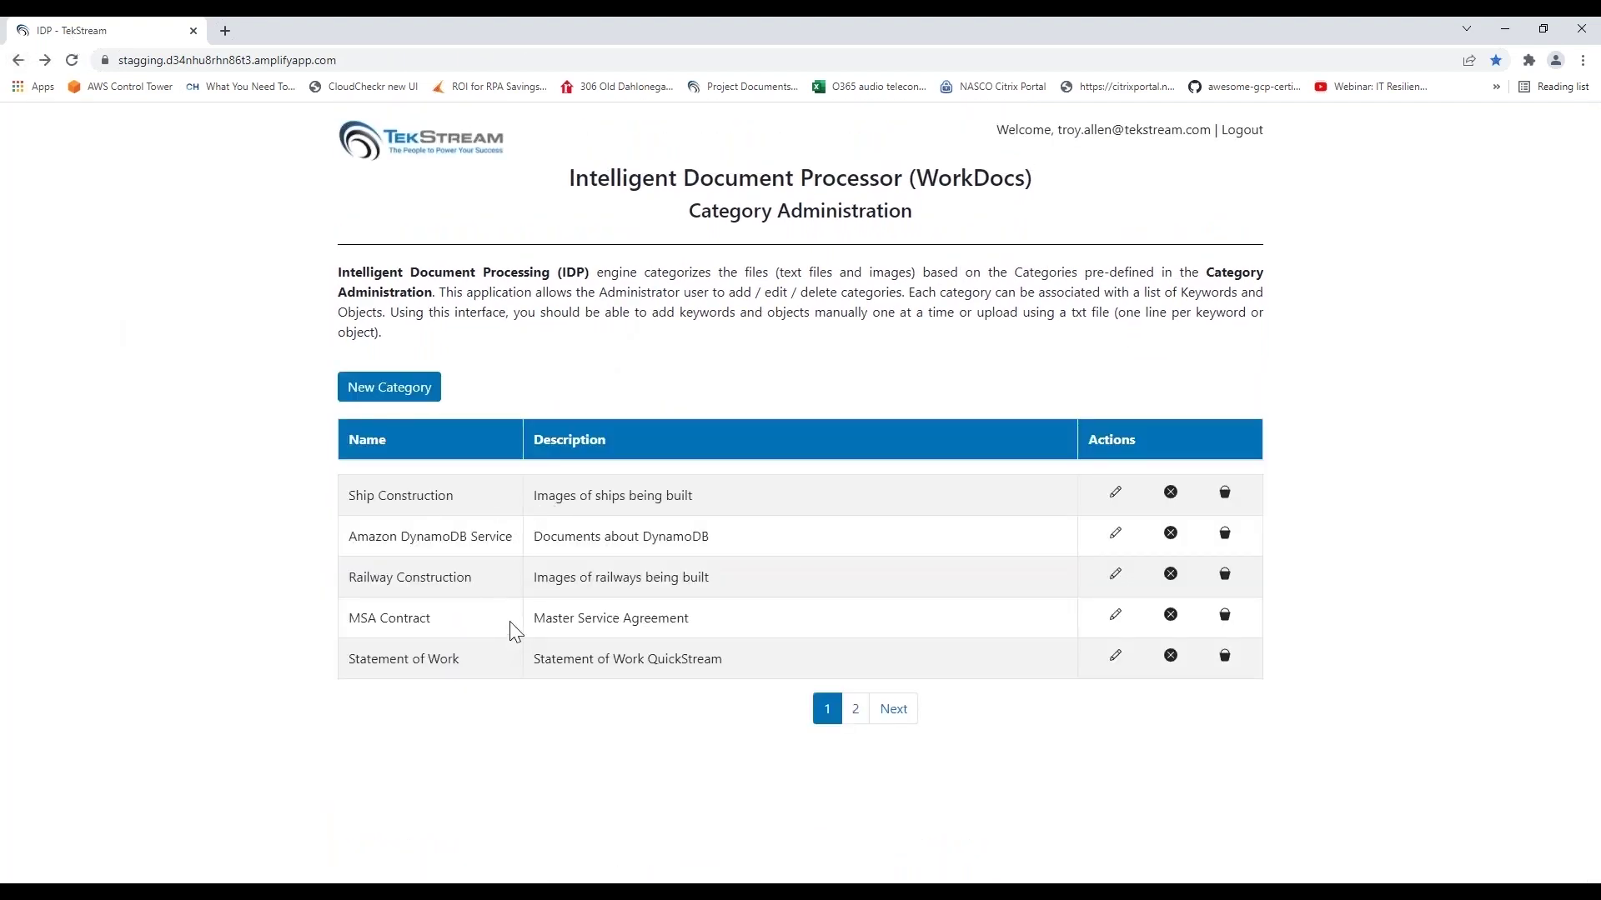
Step: Open the MSA Contract category and review its text recognition keywords
{"action": "left_click", "coordinate": [1115, 617]}
{"action": "scroll", "coordinate": [738, 587], "scroll_direction": "down", "scroll_amount": 2}
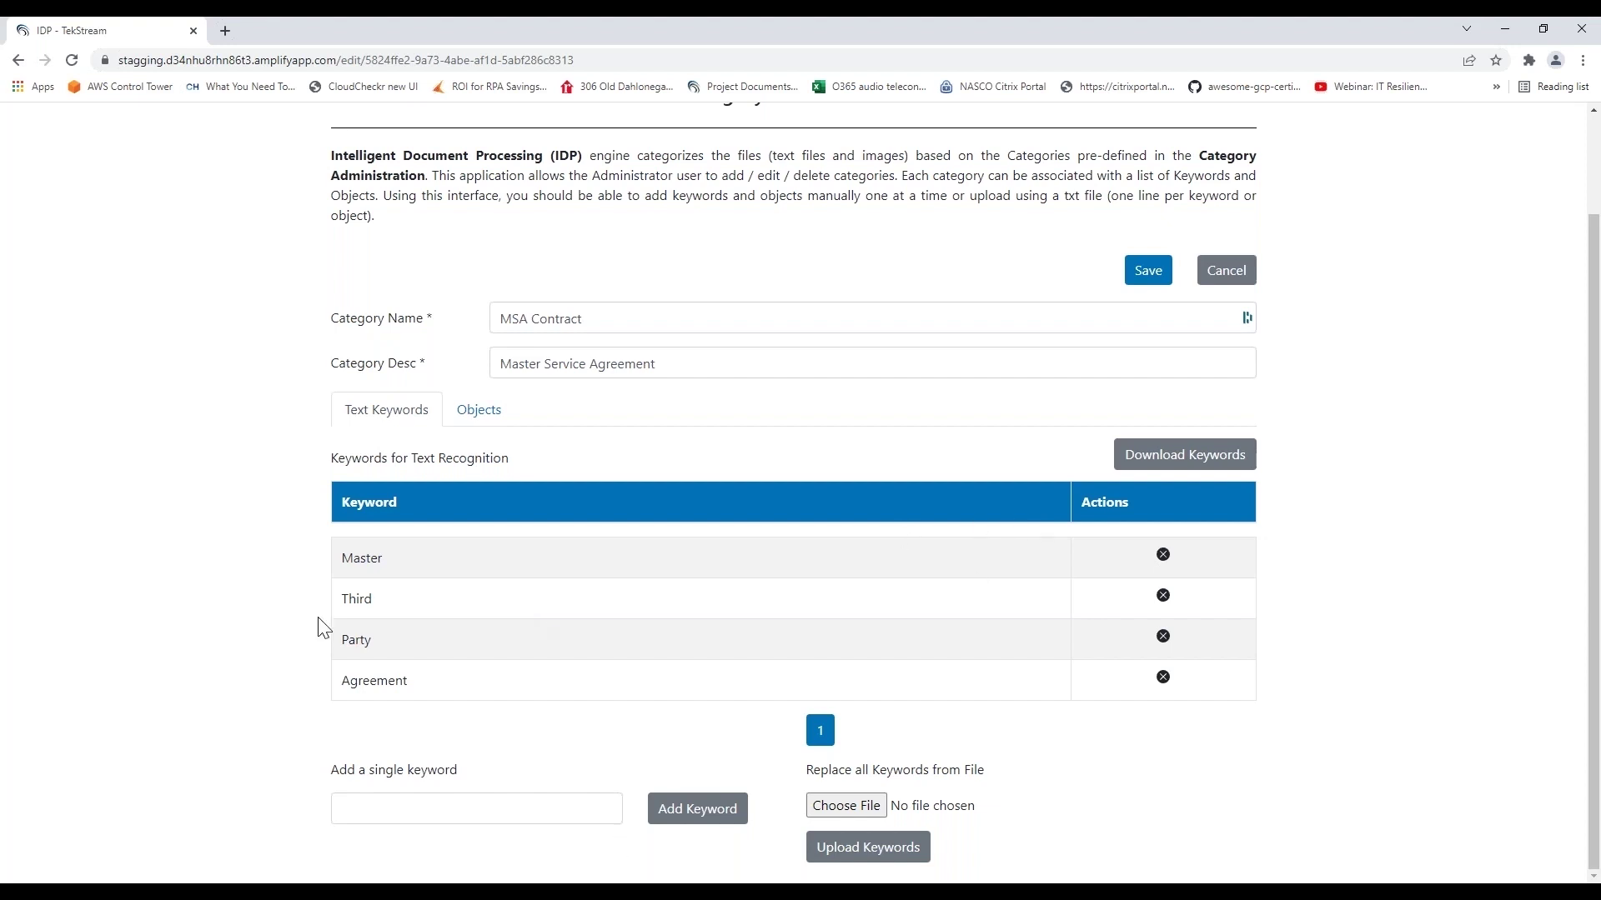
{"action": "scroll", "coordinate": [542, 462], "scroll_direction": "up", "scroll_amount": 2}
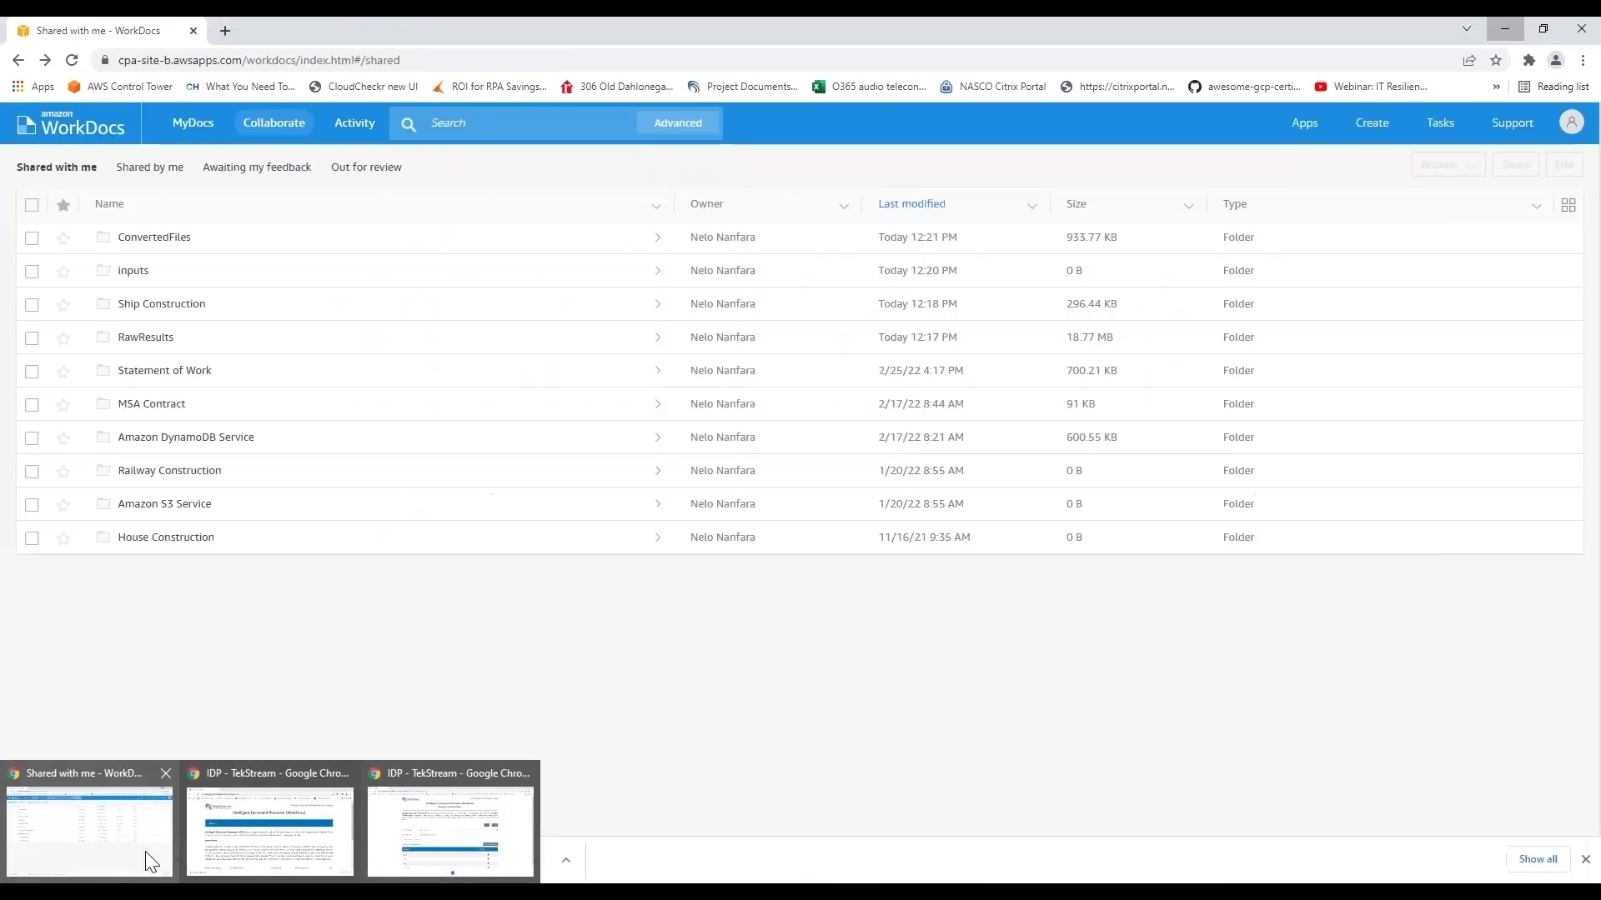
Step: Switch to WorkDocs and upload TekStream UnKnown Contract.doc, unkown Image - 2.jpg, some image.png and Unkown Document Type.docx from the demo folder into the shared inputs folder
{"action": "left_click", "coordinate": [146, 863]}
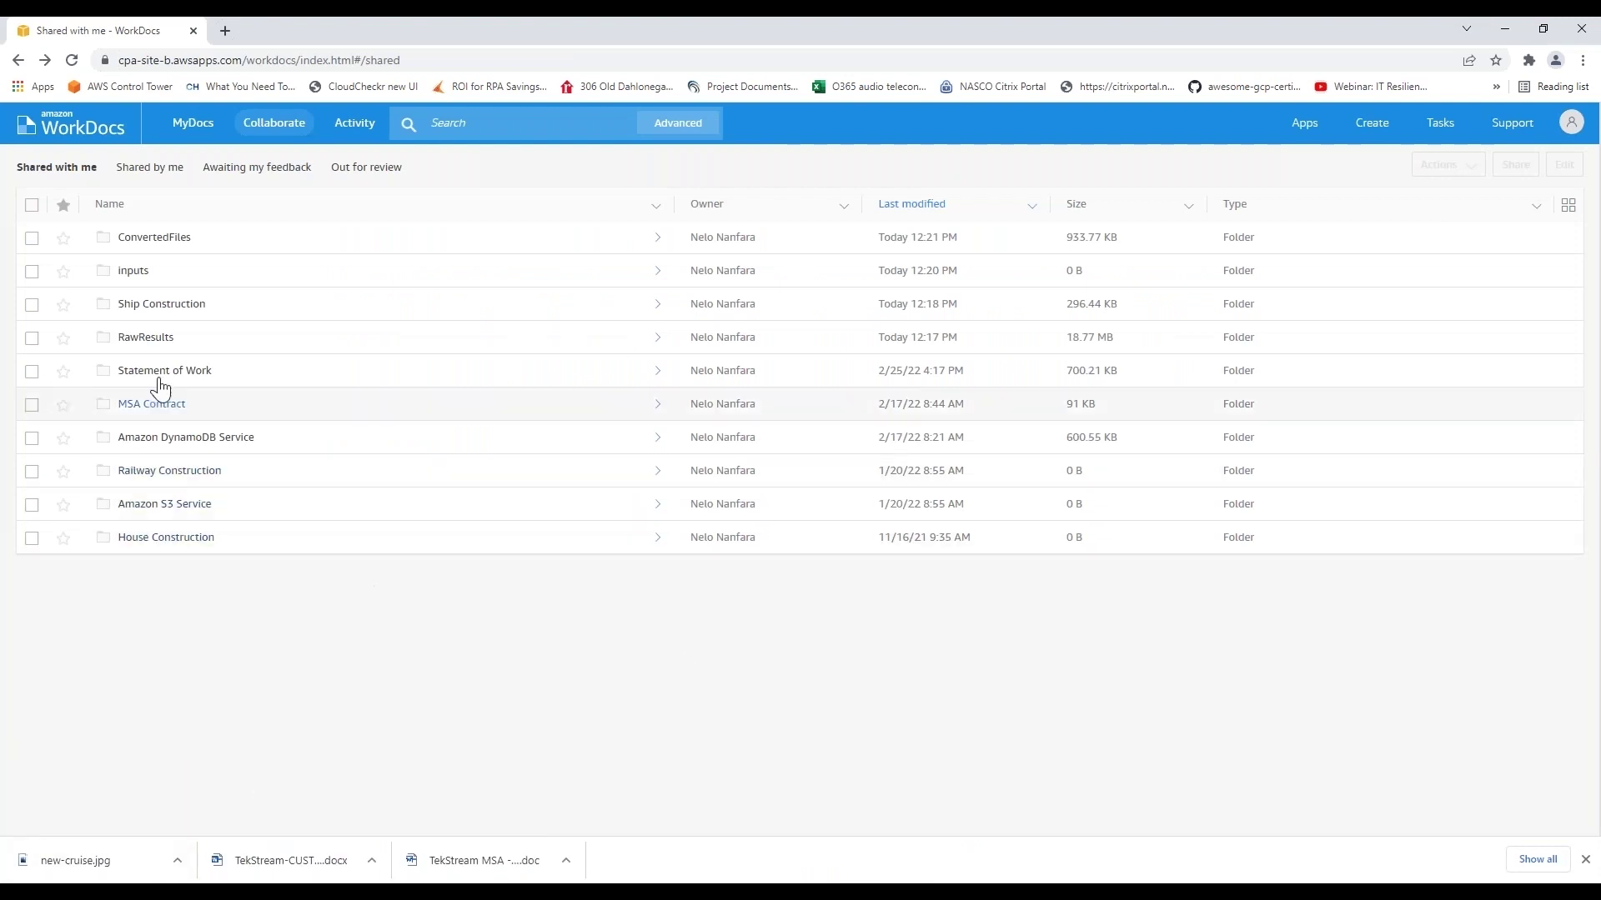
{"action": "left_click", "coordinate": [133, 272]}
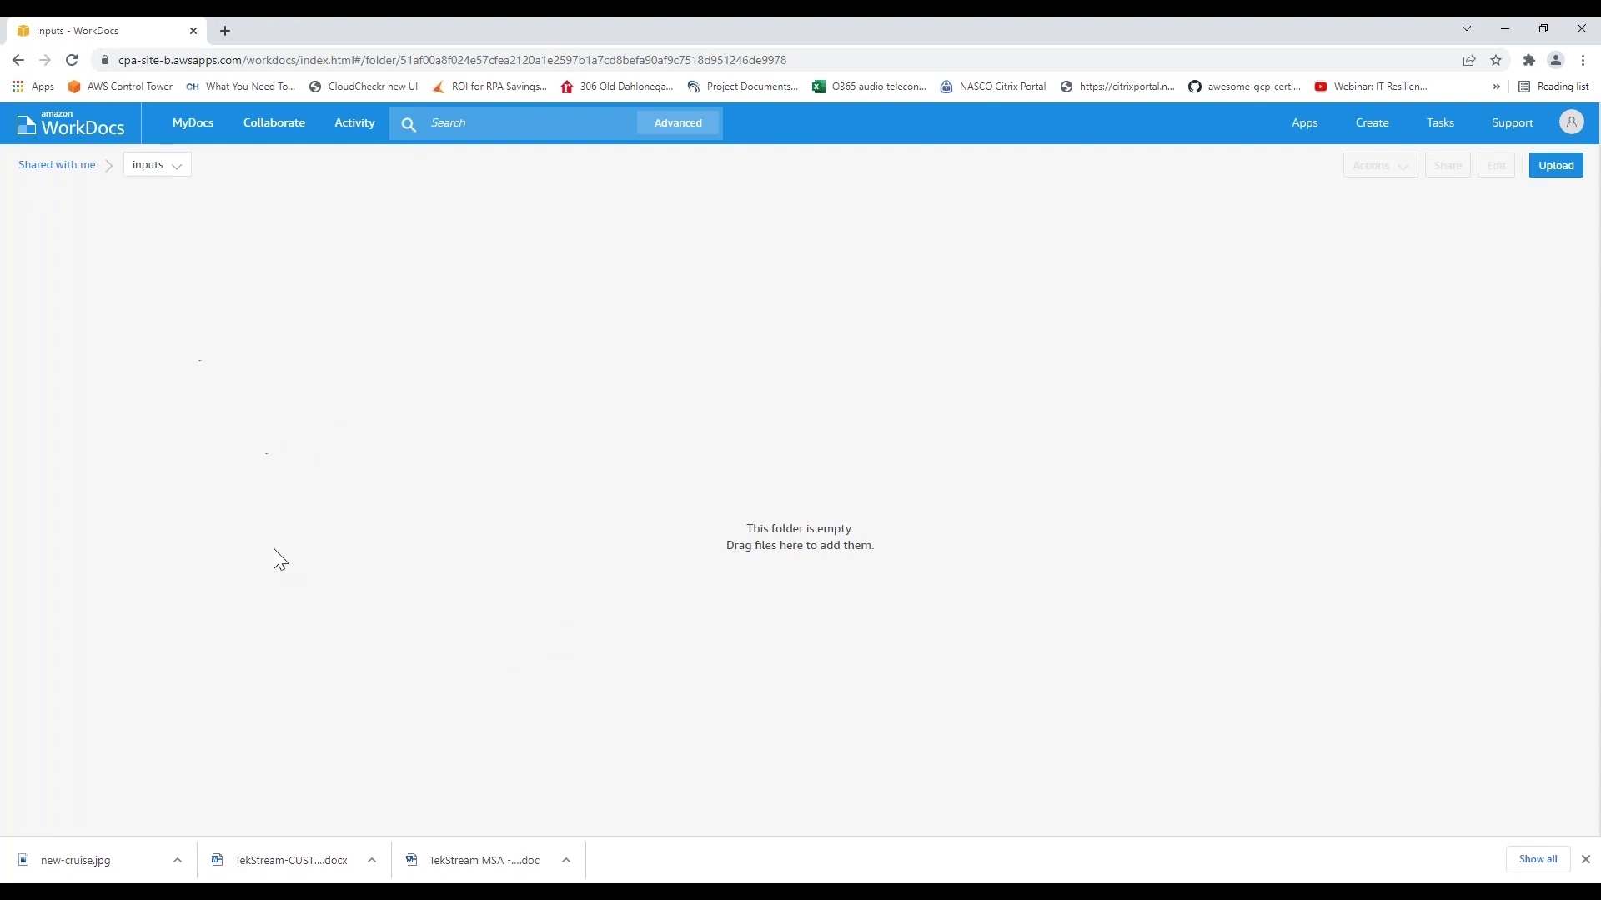
{"action": "mouse_move", "coordinate": [191, 884]}
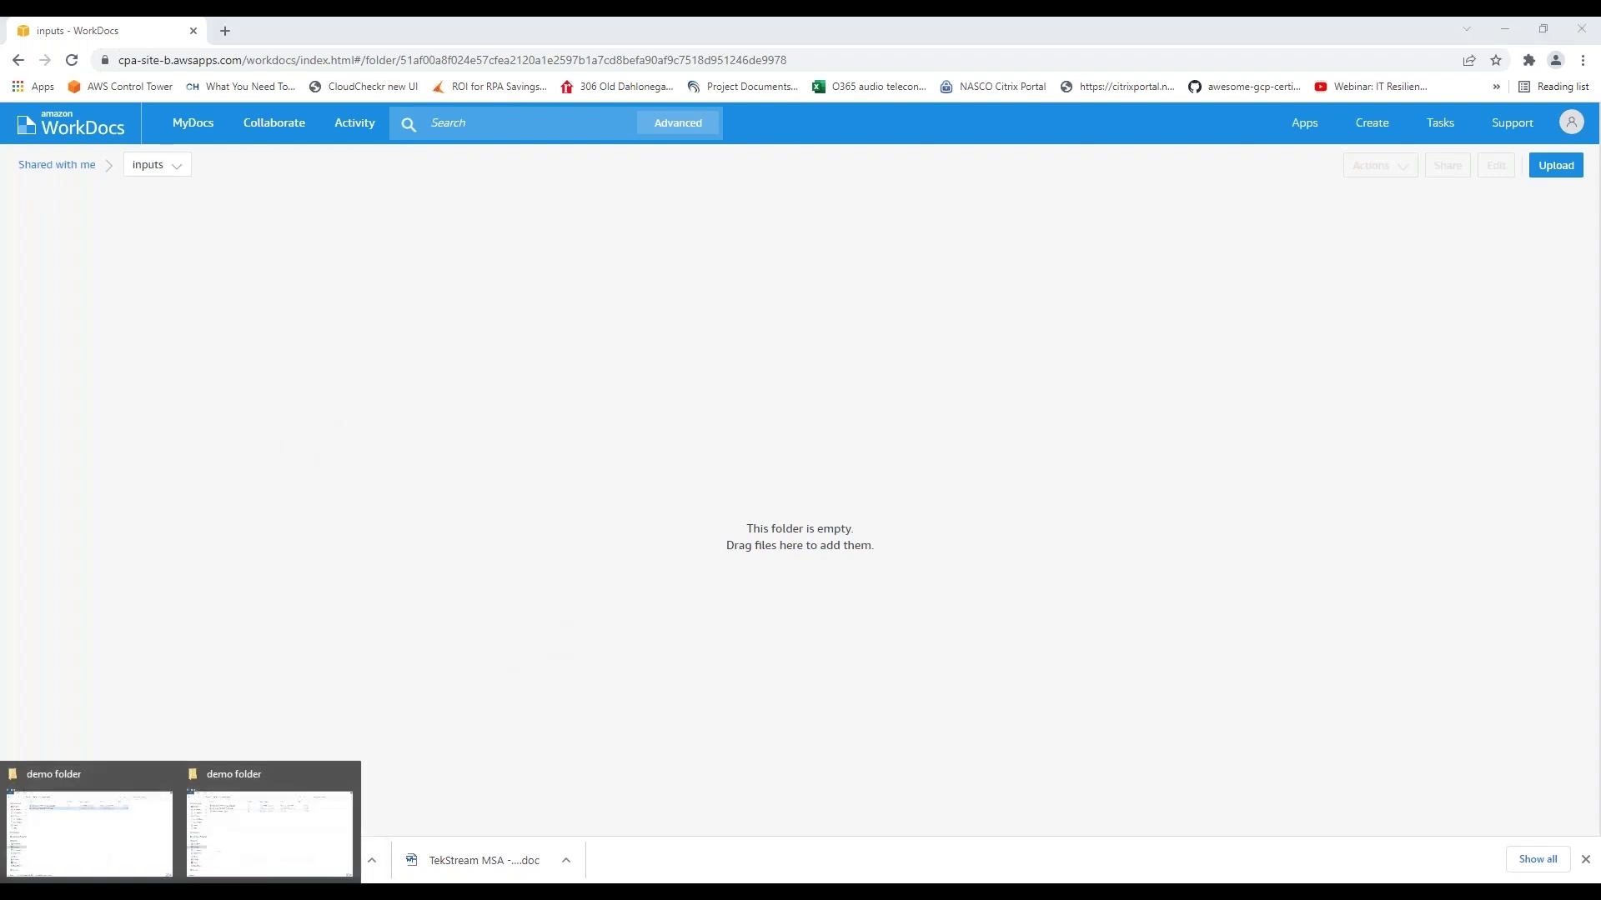
{"action": "mouse_move", "coordinate": [104, 852]}
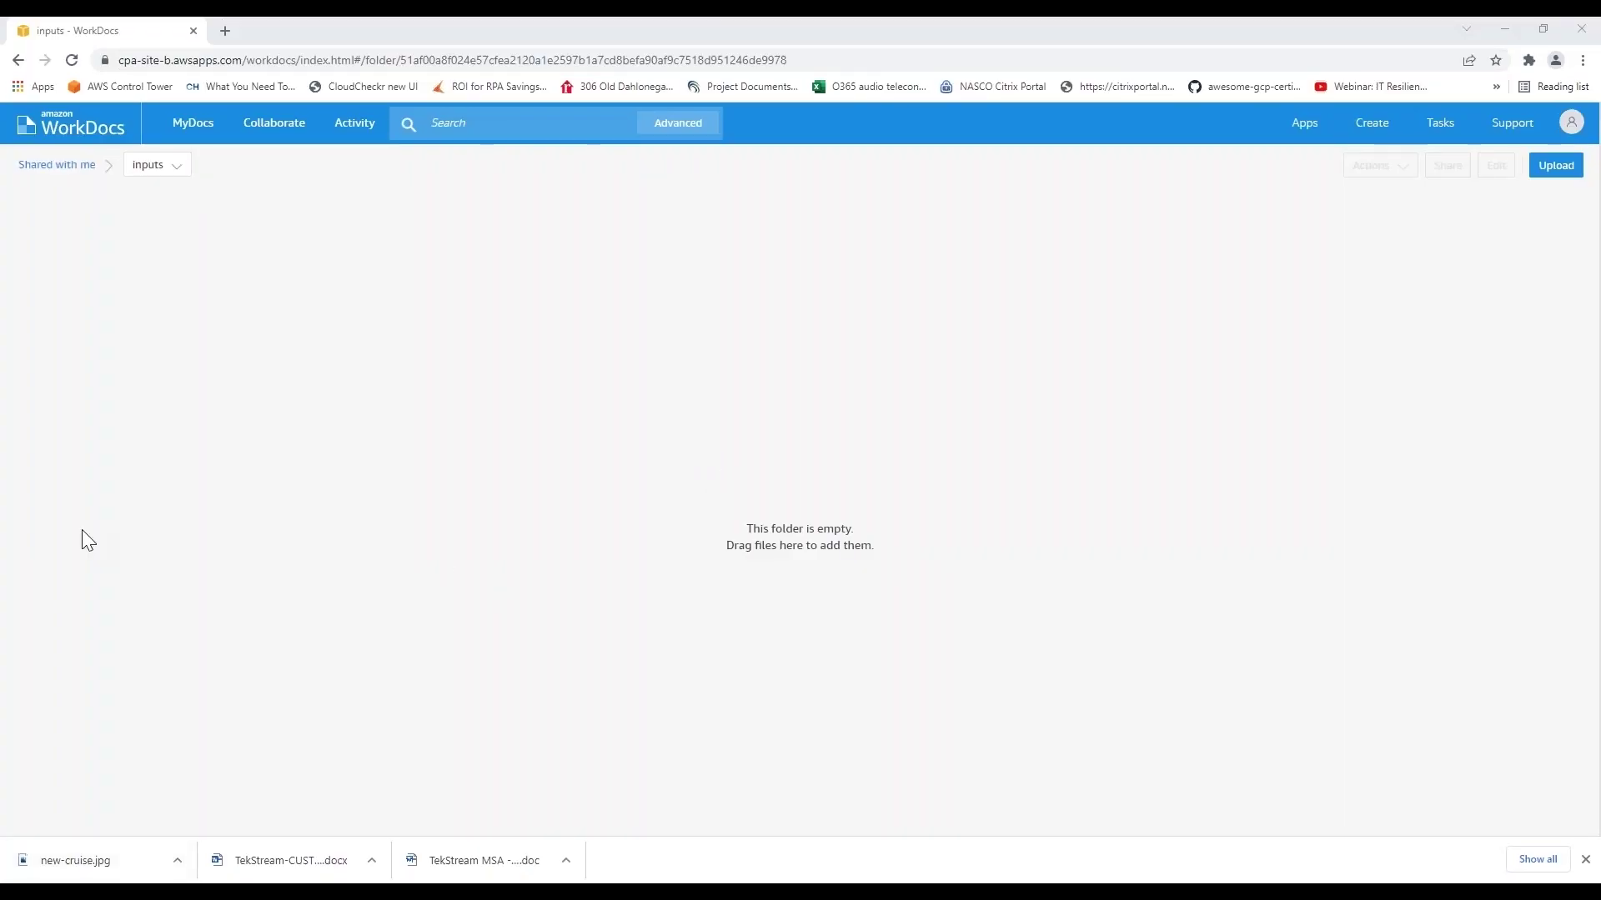
{"action": "left_click_drag", "start_coordinate": [82, 530], "coordinate": [694, 456]}
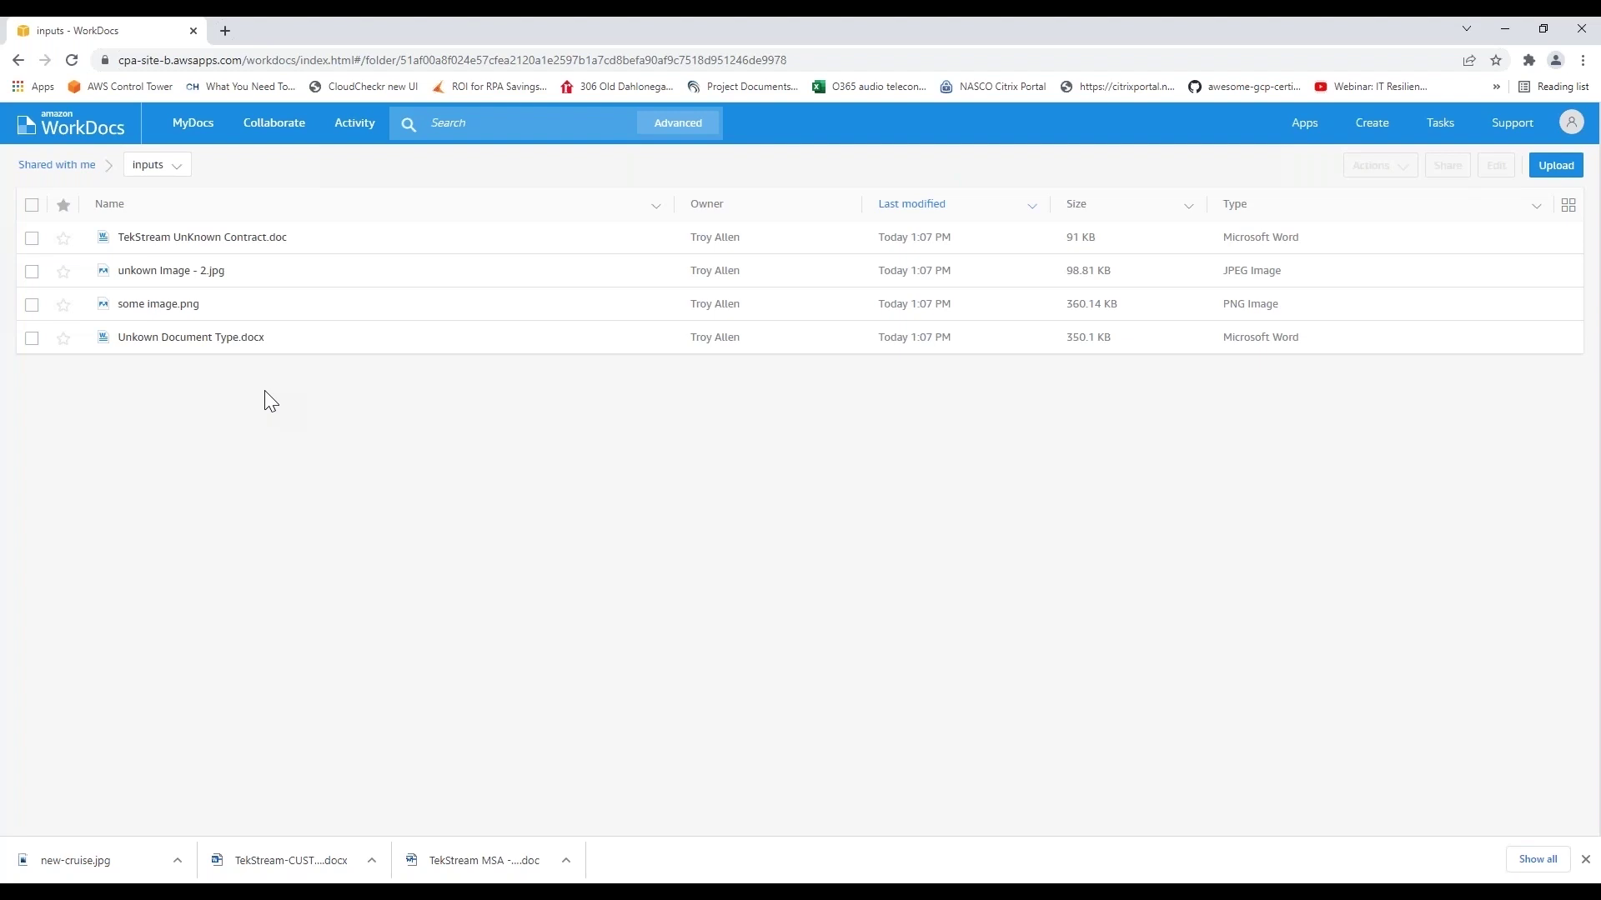
Step: Follow the task link in the New IDP Task Available e-mail and start the WorkDocs Image Classification Task
{"action": "left_click", "coordinate": [283, 860]}
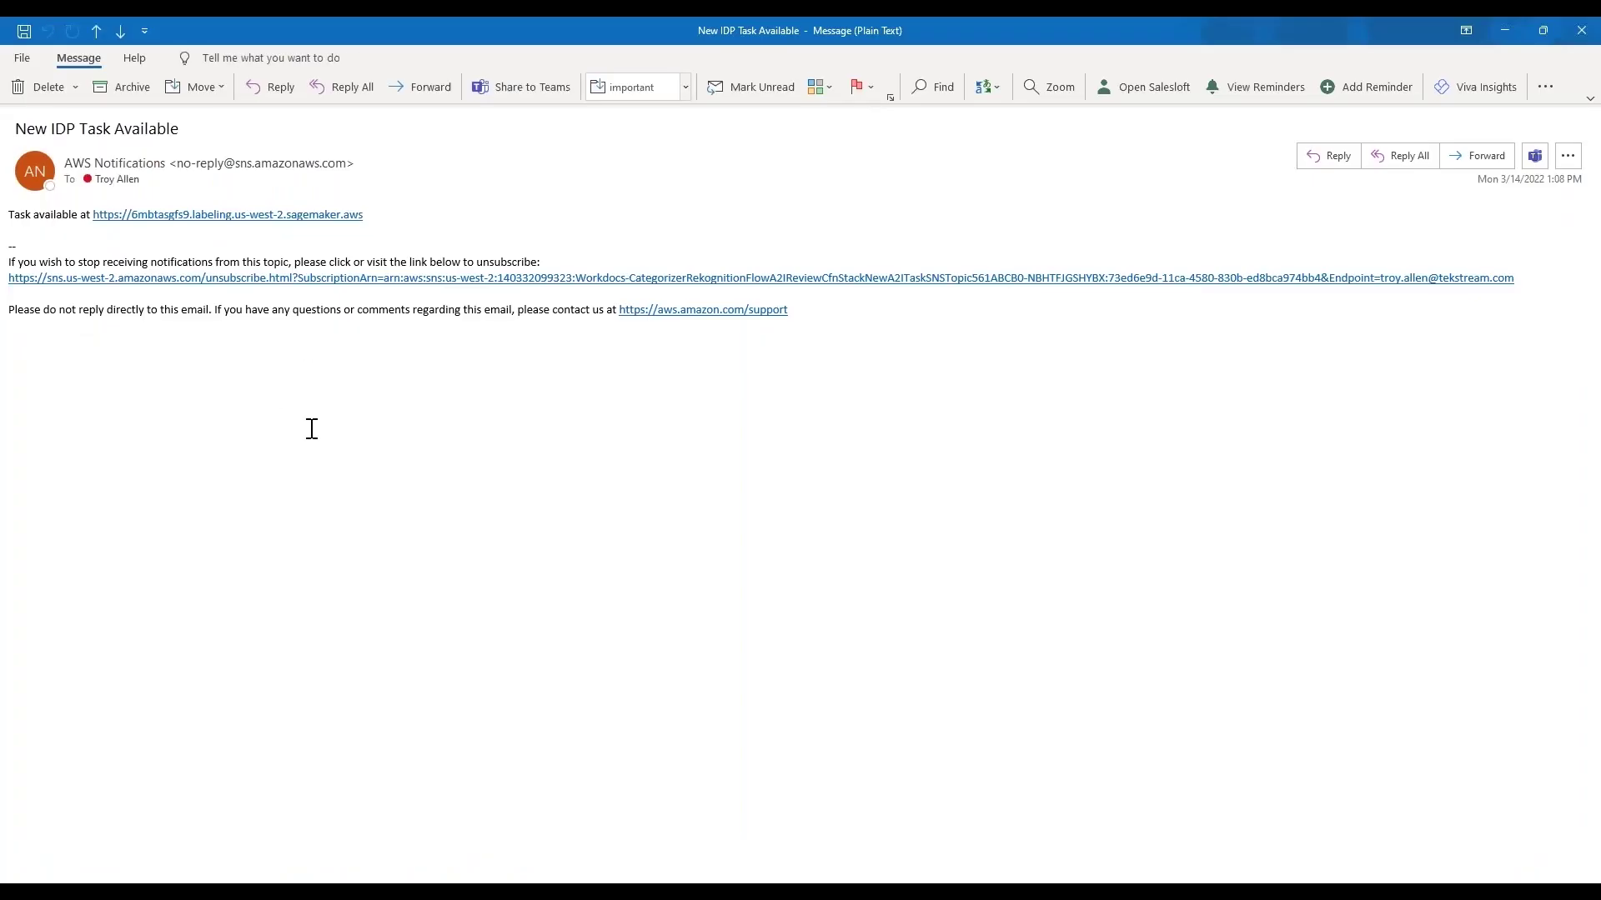
{"action": "left_click", "coordinate": [288, 217], "text": "ctrl"}
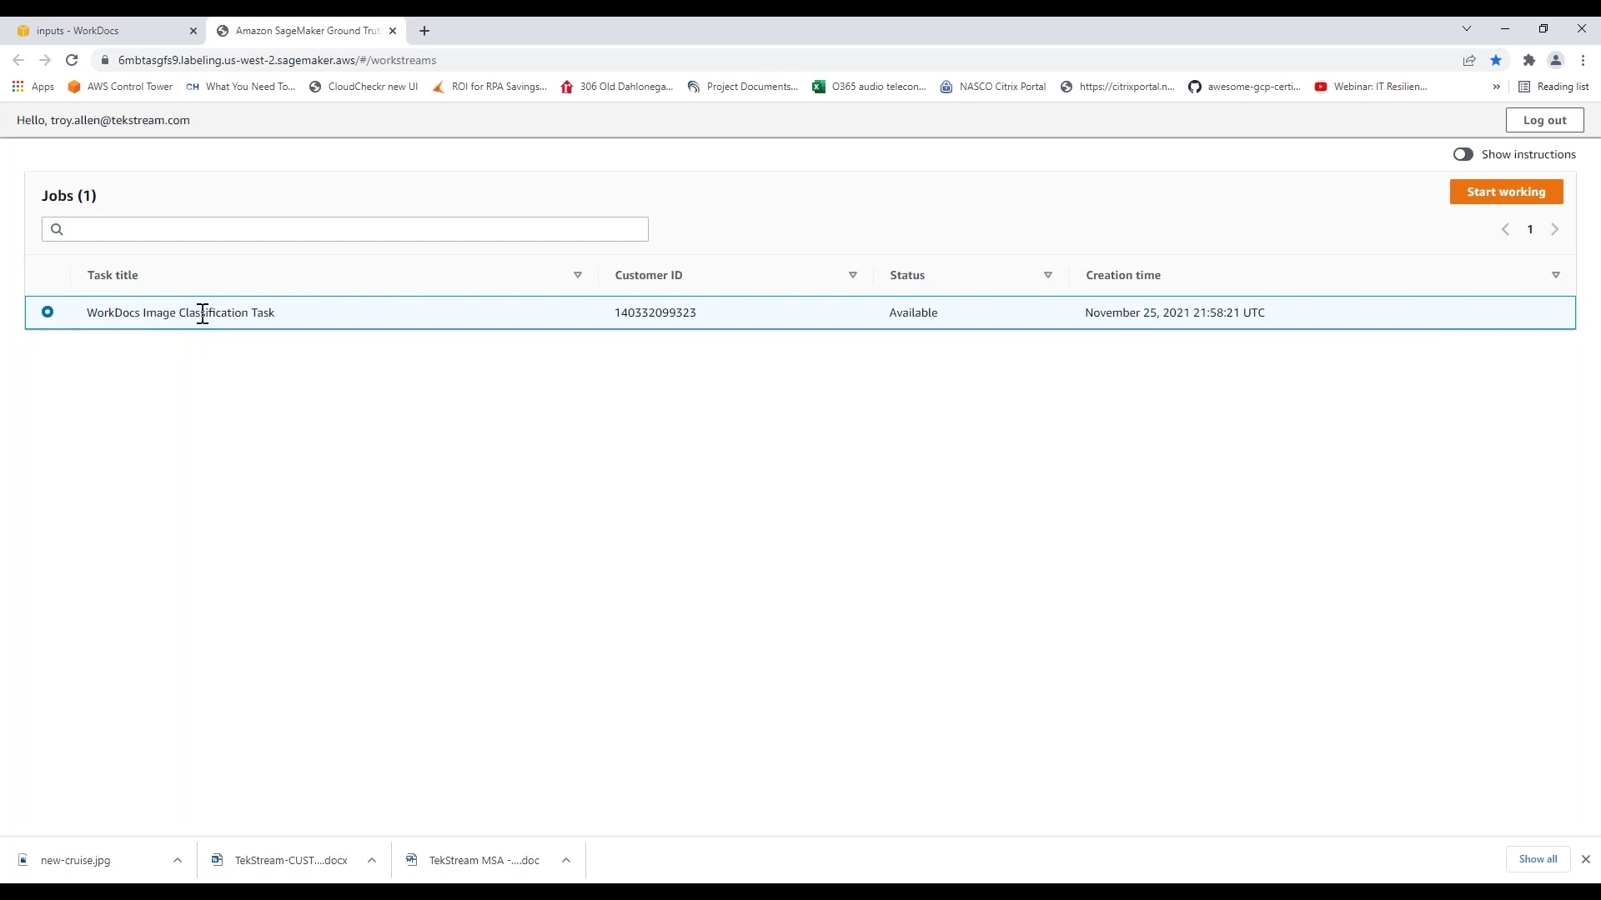
{"action": "left_click", "coordinate": [1513, 193]}
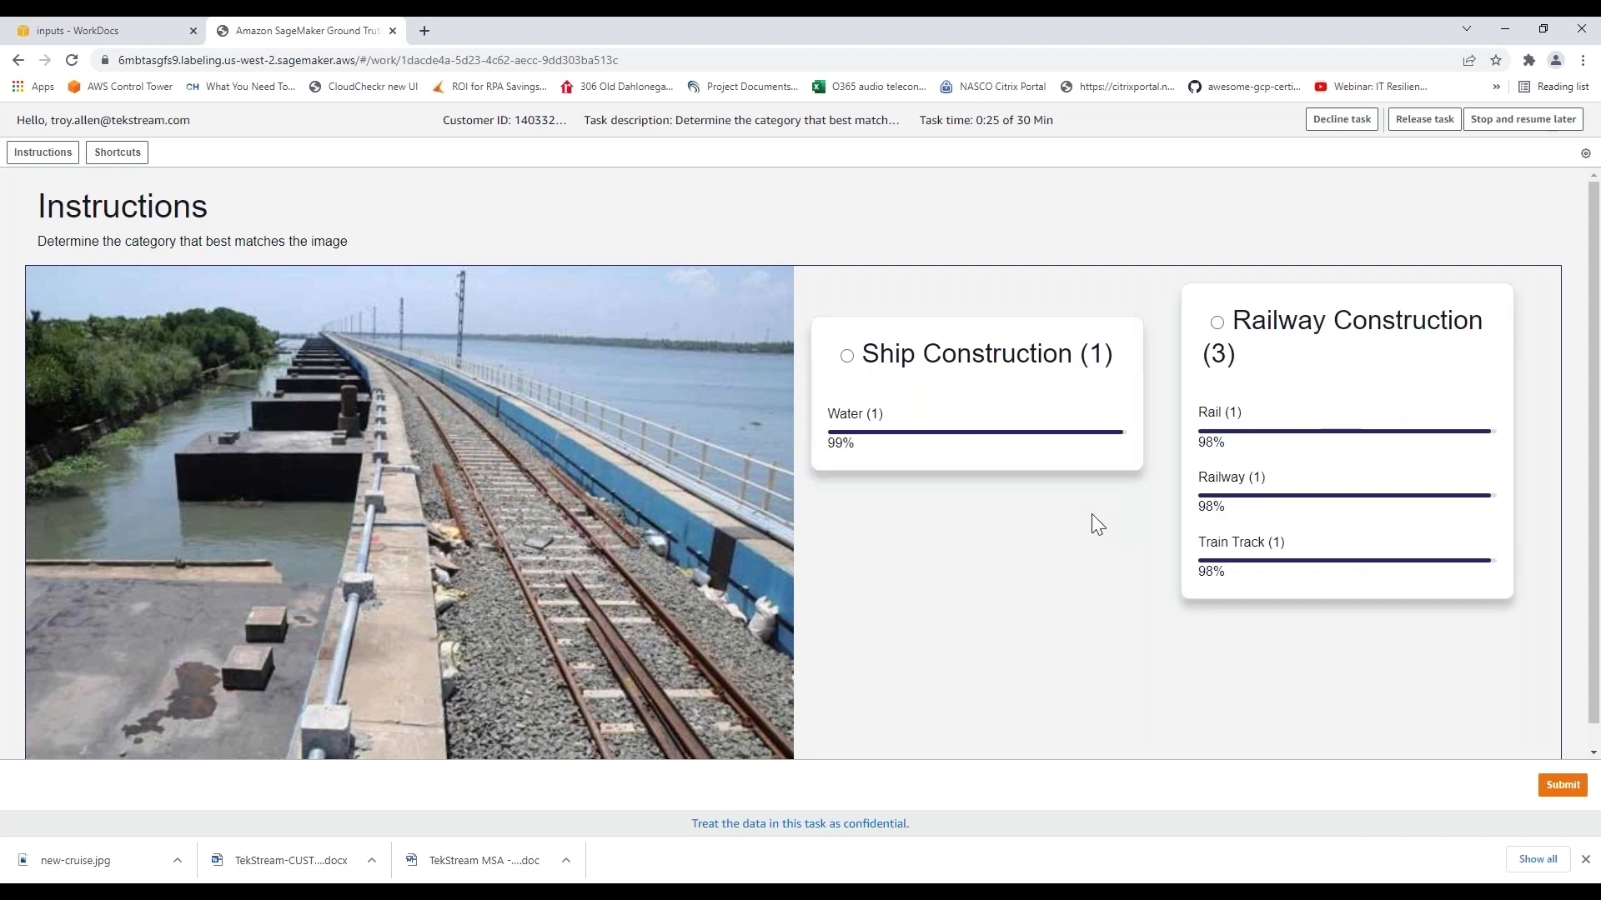
Step: Classify the image of the railway track beside the water as Railway Construction and submit it
{"action": "scroll", "coordinate": [1087, 557], "scroll_direction": "down", "scroll_amount": 1}
{"action": "scroll", "coordinate": [1087, 558], "scroll_direction": "up", "scroll_amount": 1}
{"action": "left_click", "coordinate": [1217, 323]}
{"action": "left_click", "coordinate": [1563, 785]}
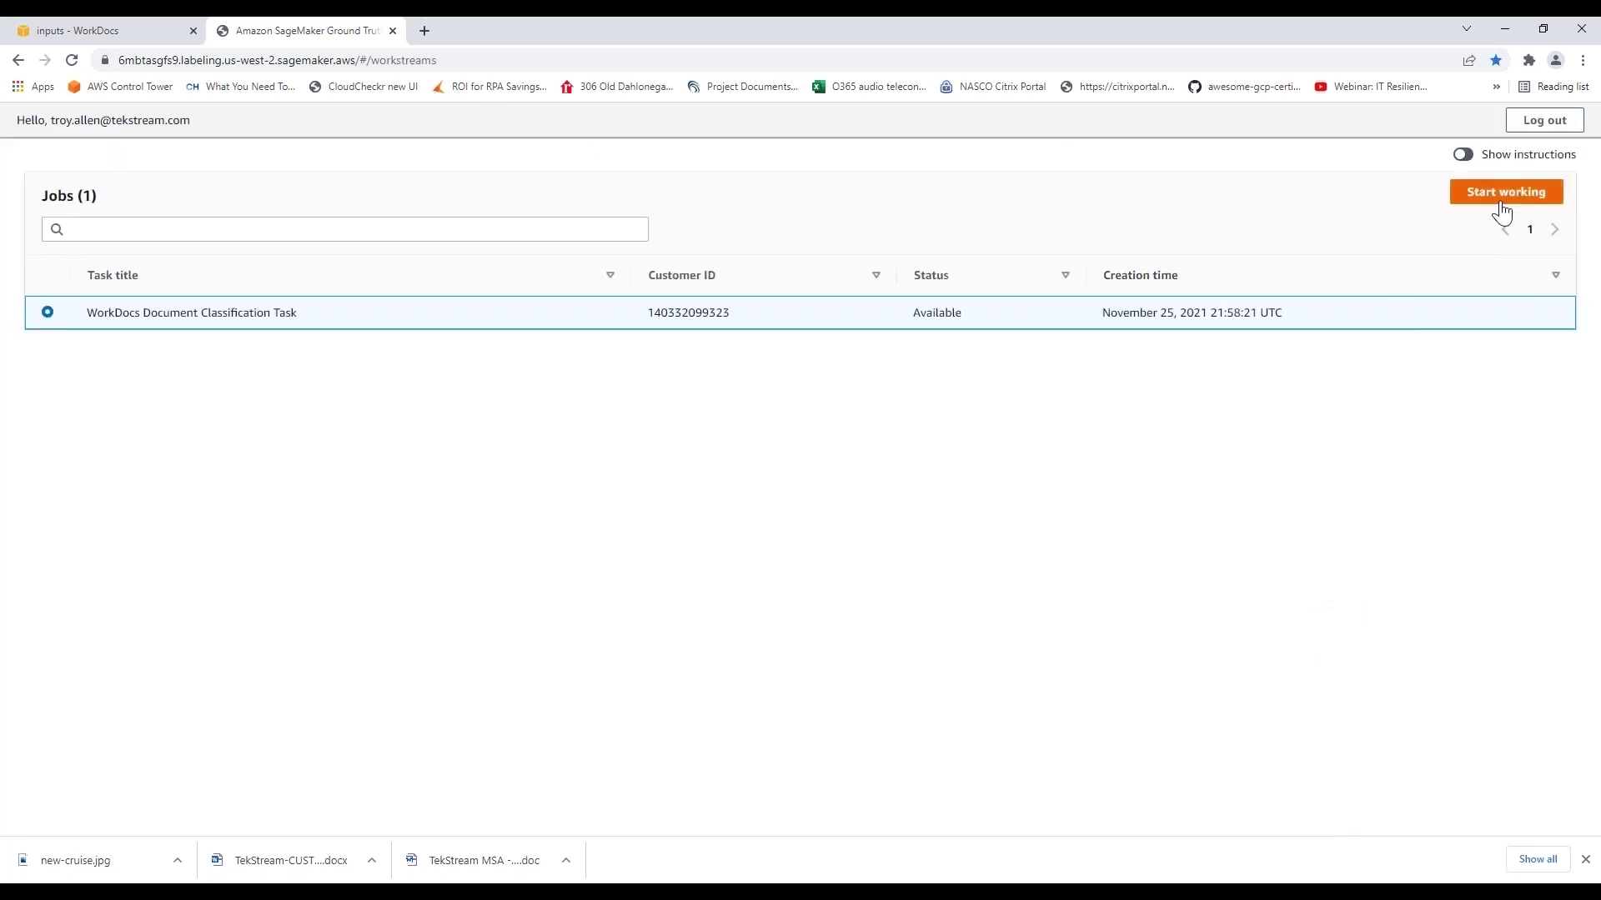
Step: Start the WorkDocs Document Classification Task, classify the Master Third Party Consulting Agreement as MSA Contract and submit it
{"action": "left_click", "coordinate": [1501, 193]}
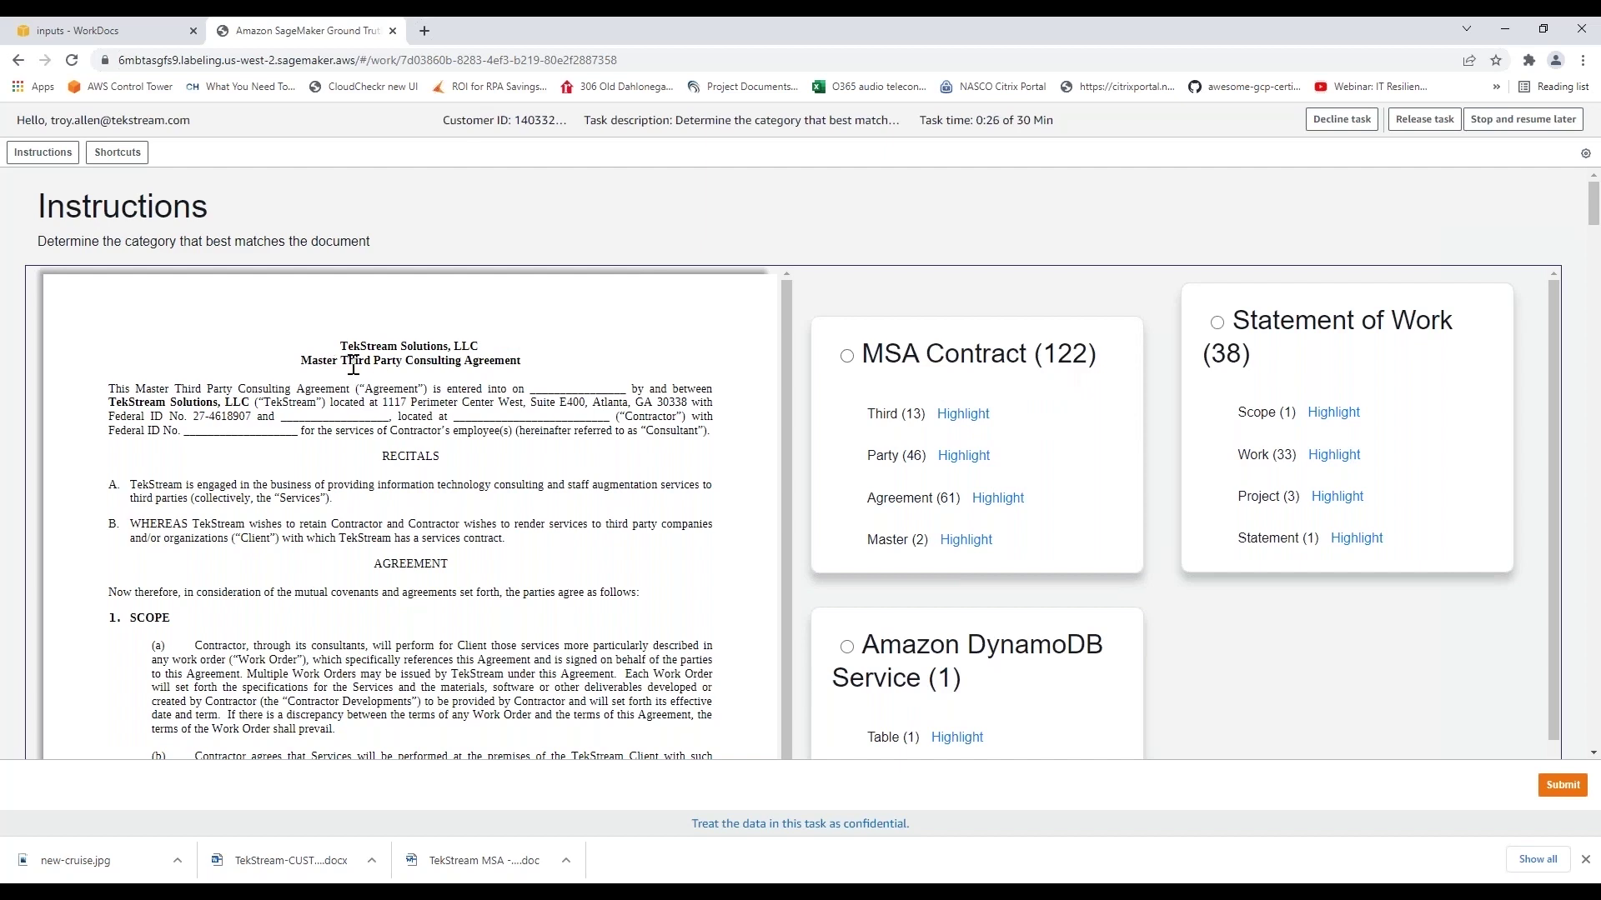
{"action": "left_click", "coordinate": [848, 356]}
{"action": "left_click", "coordinate": [1565, 790]}
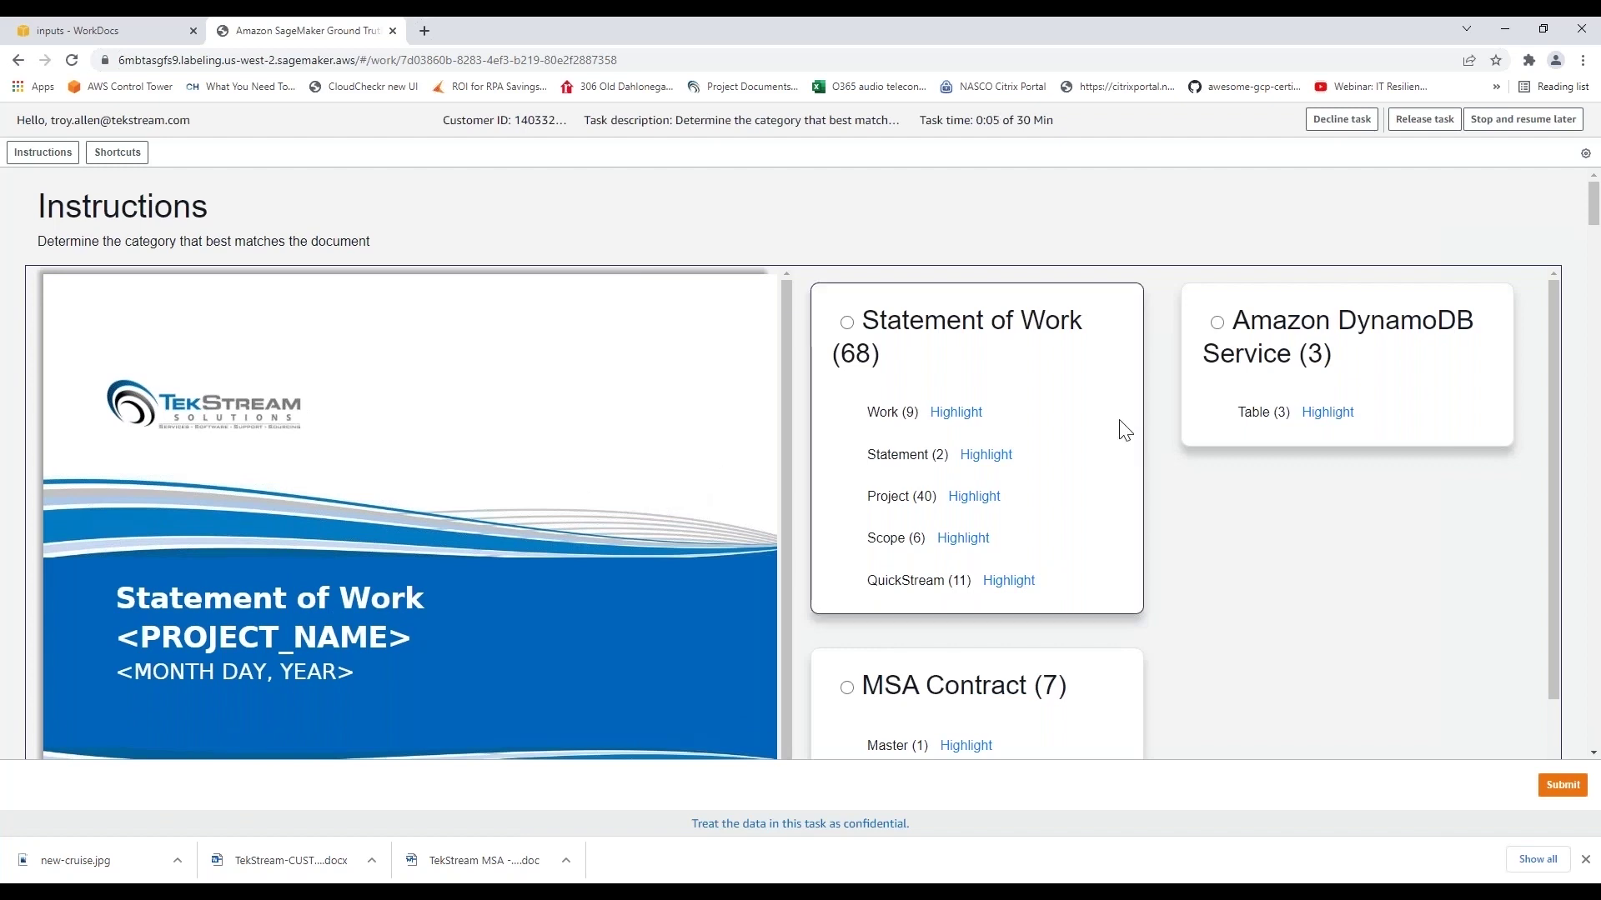
Step: Classify the TekStream statement of work document as Statement of Work and submit it
{"action": "scroll", "coordinate": [477, 487], "scroll_direction": "down", "scroll_amount": 1}
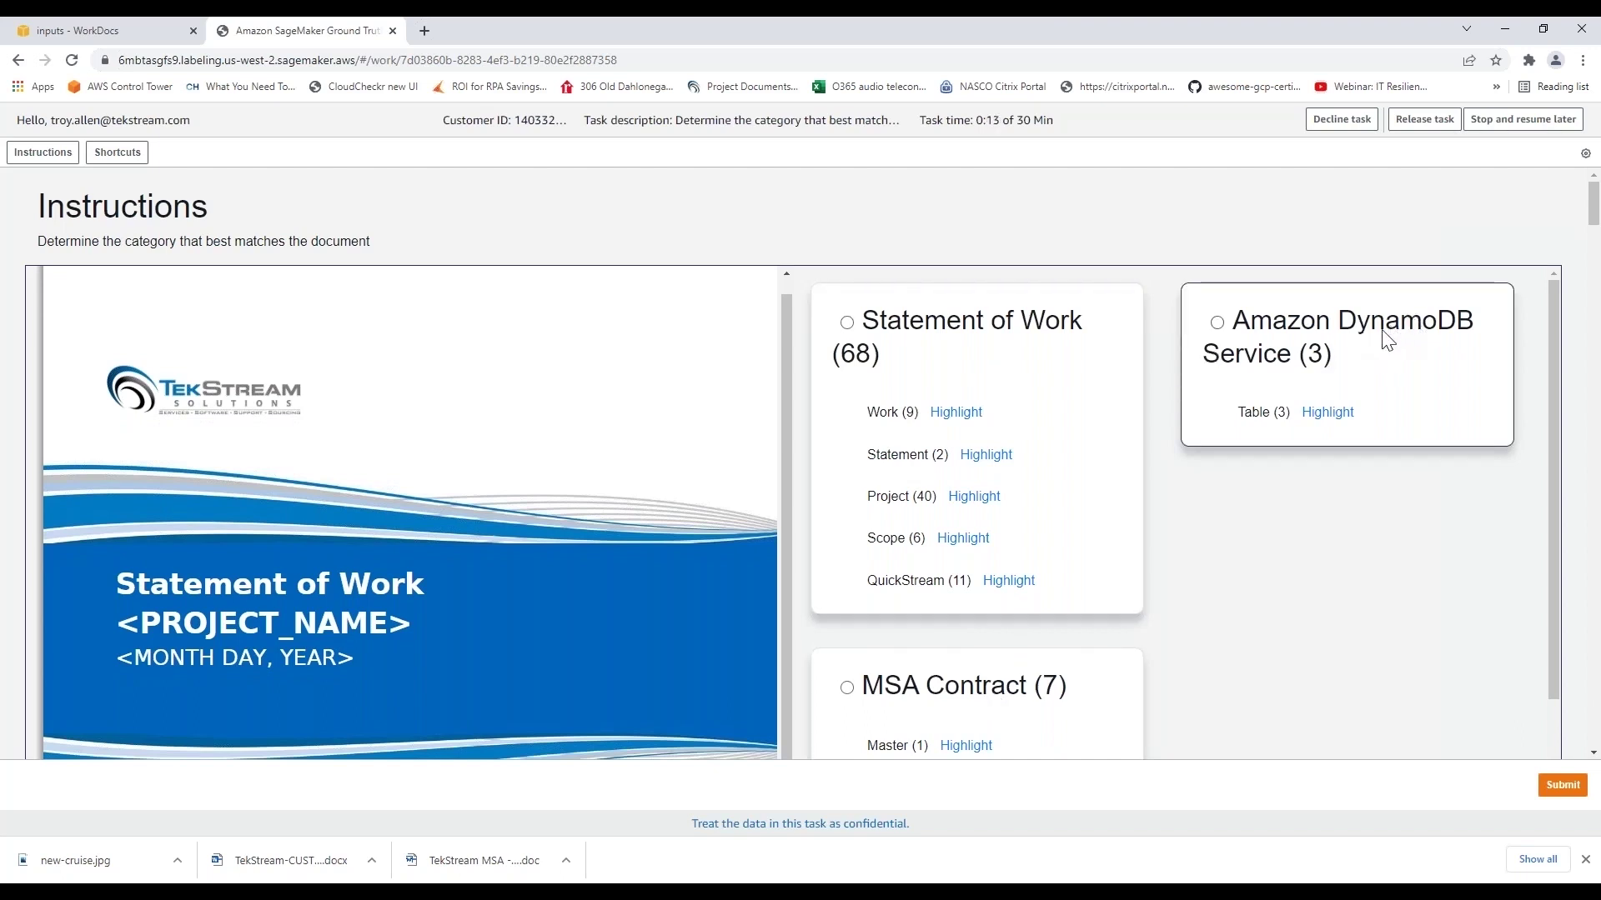
{"action": "left_click", "coordinate": [847, 323]}
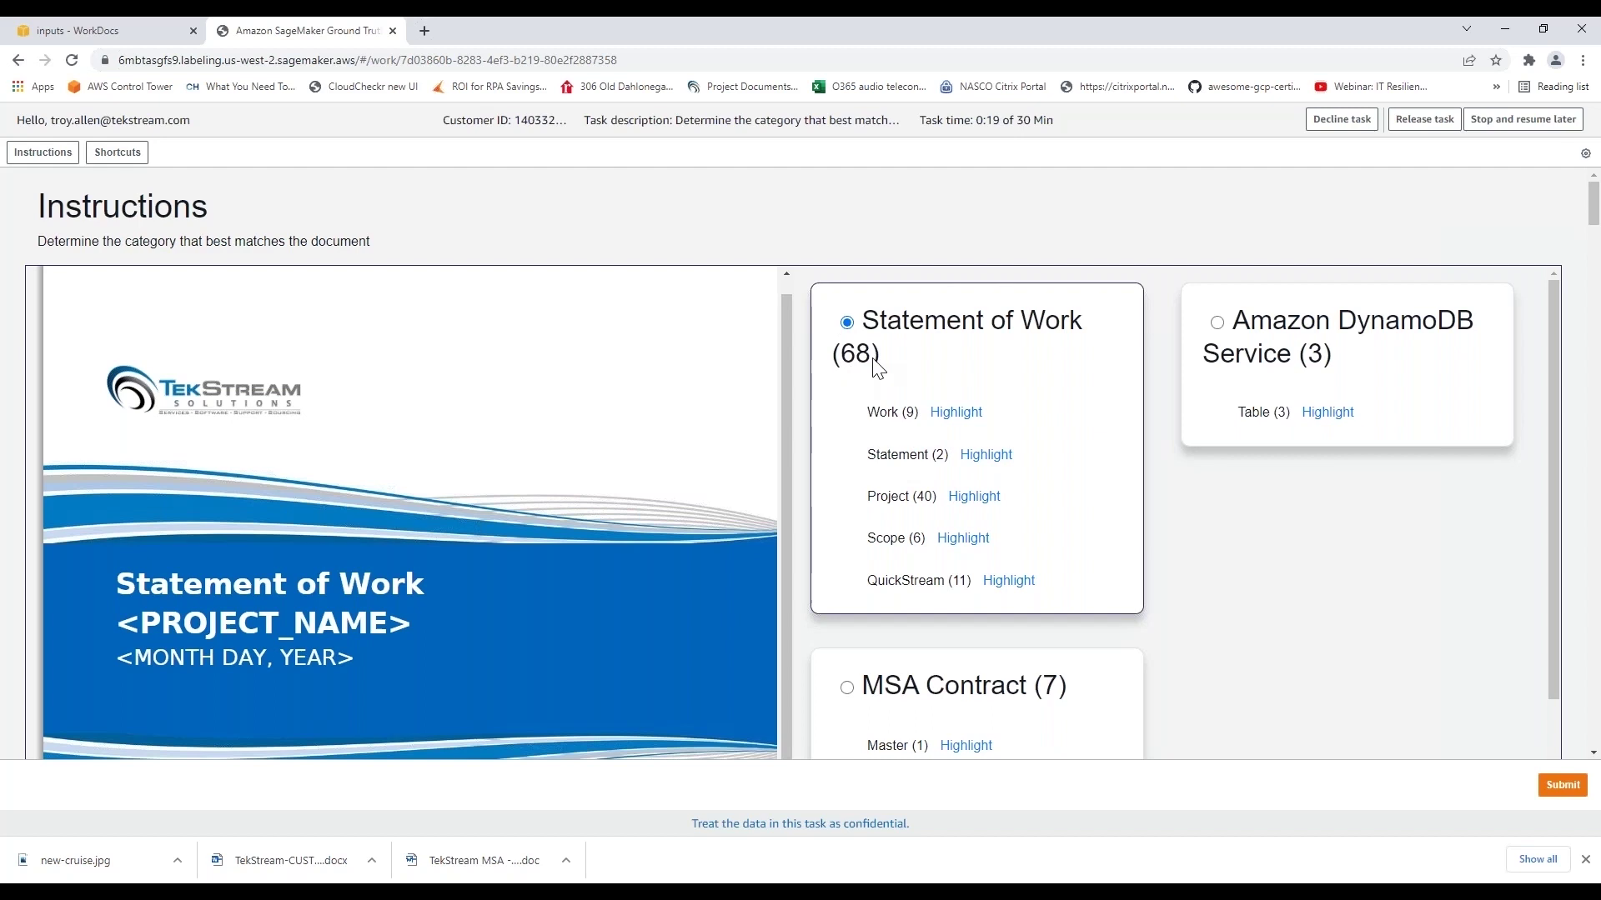
{"action": "left_click", "coordinate": [1562, 786]}
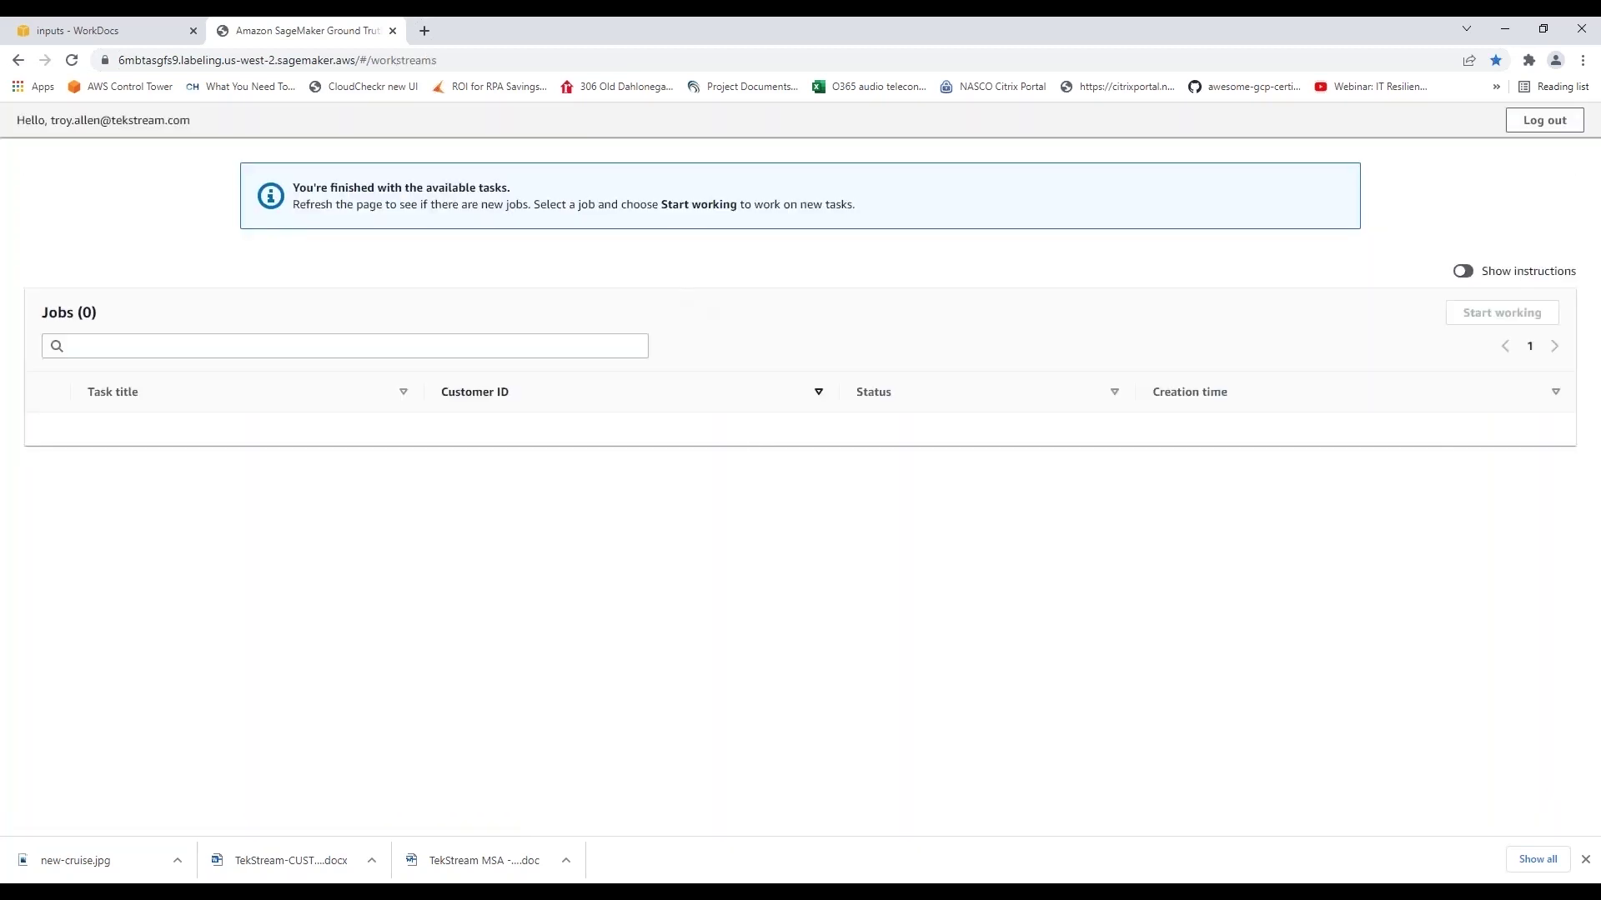
Step: Switch back to WorkDocs, refresh the inputs folder and return to the list of shared folders
{"action": "left_click", "coordinate": [63, 34]}
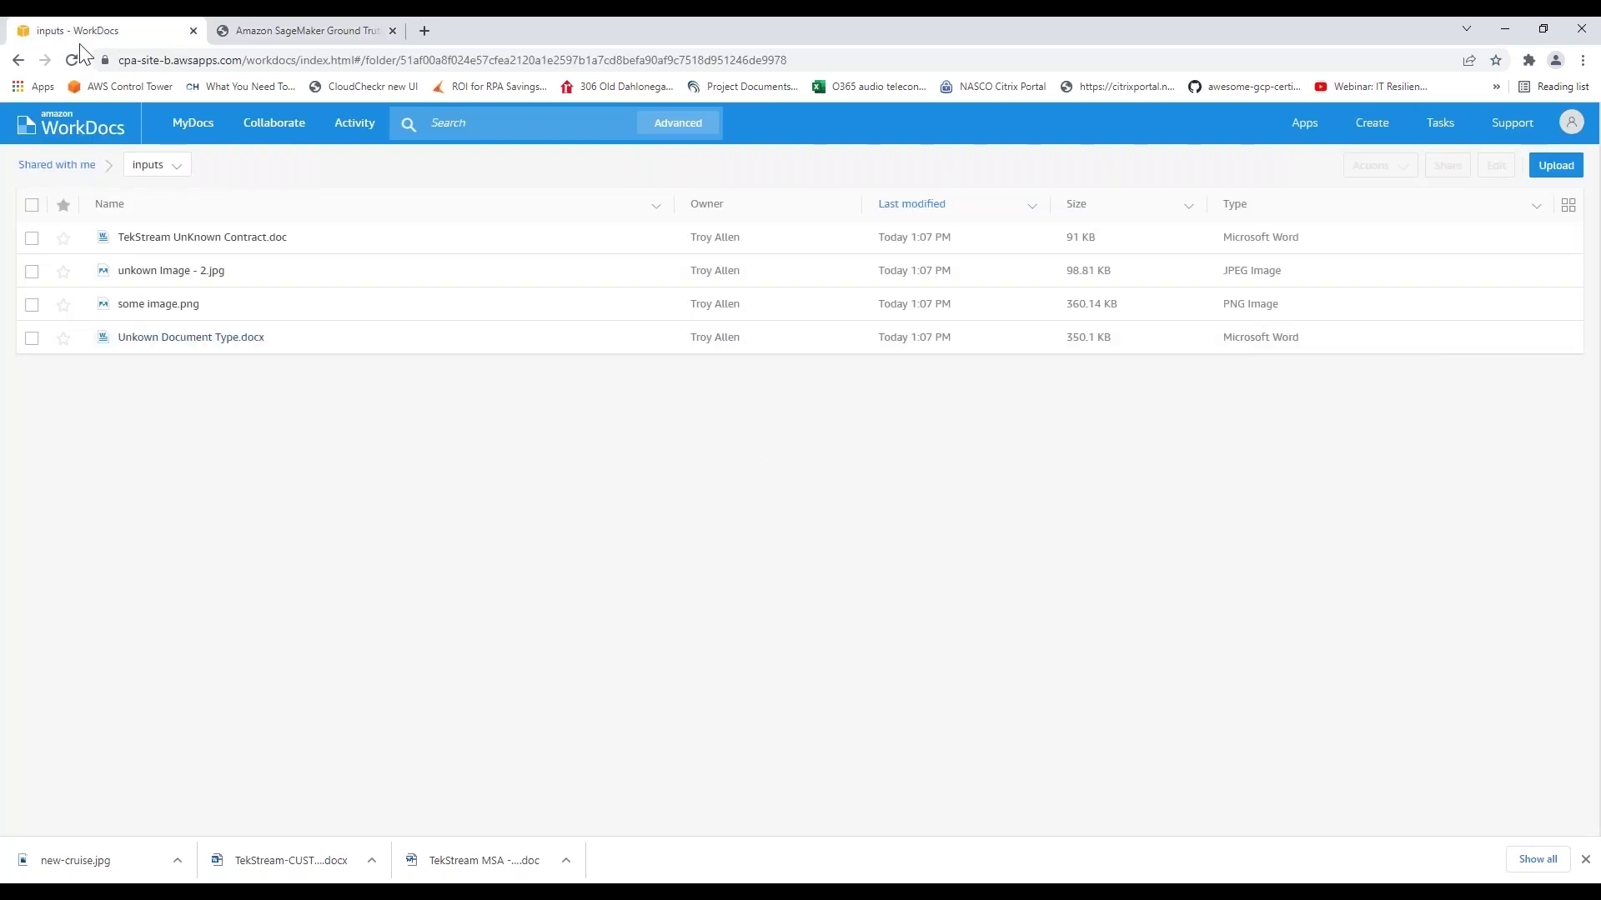
{"action": "left_click", "coordinate": [72, 60]}
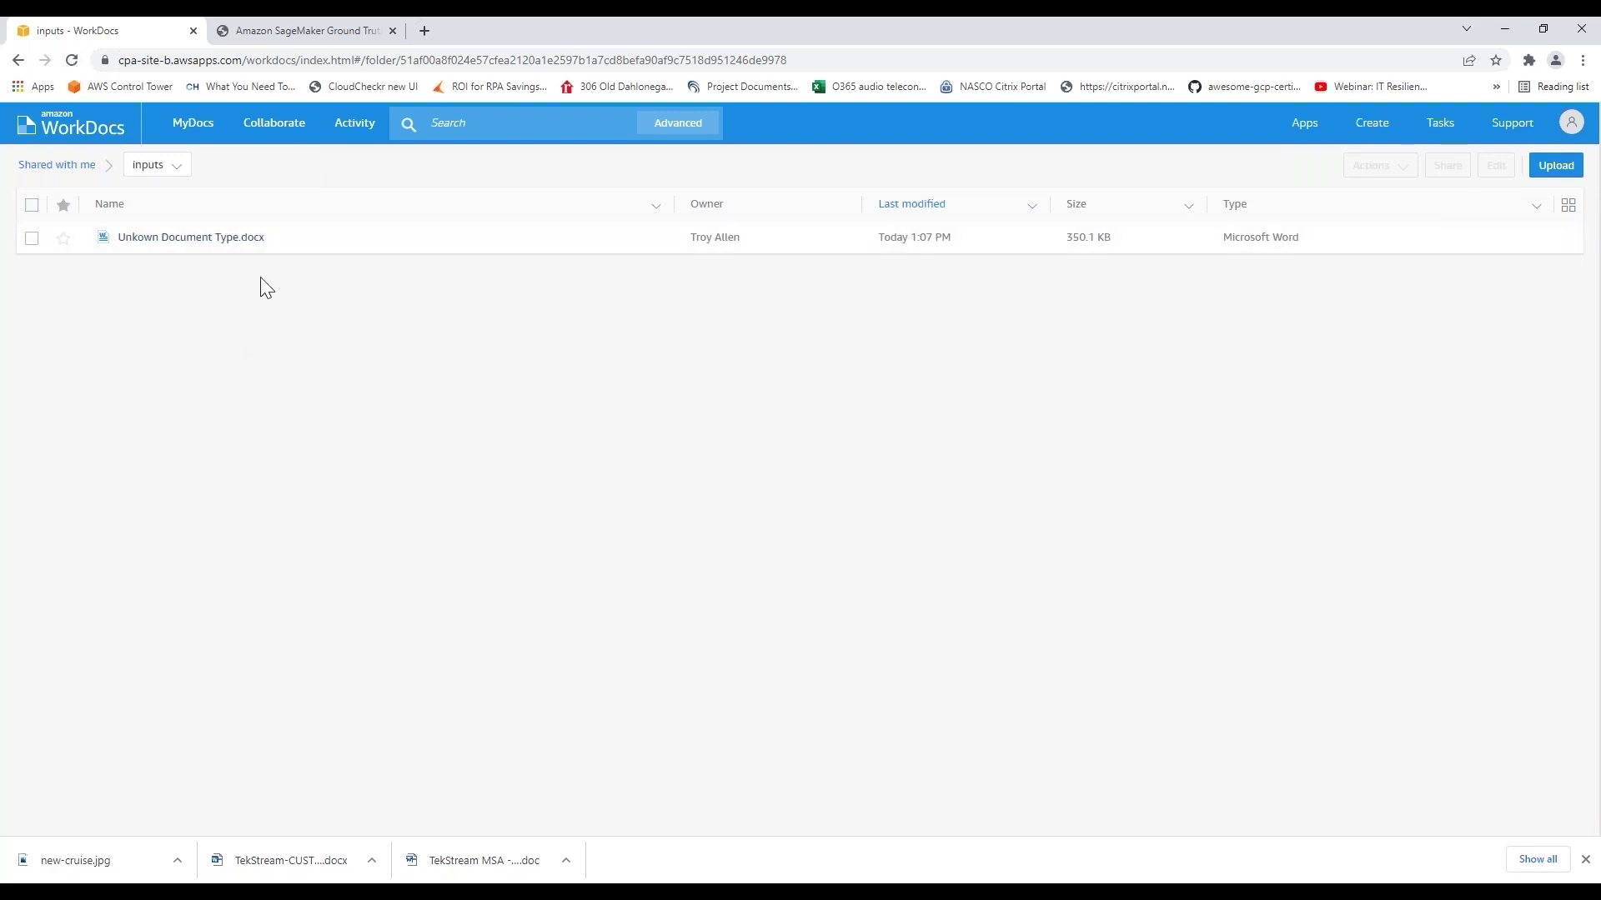
{"action": "left_click", "coordinate": [261, 133]}
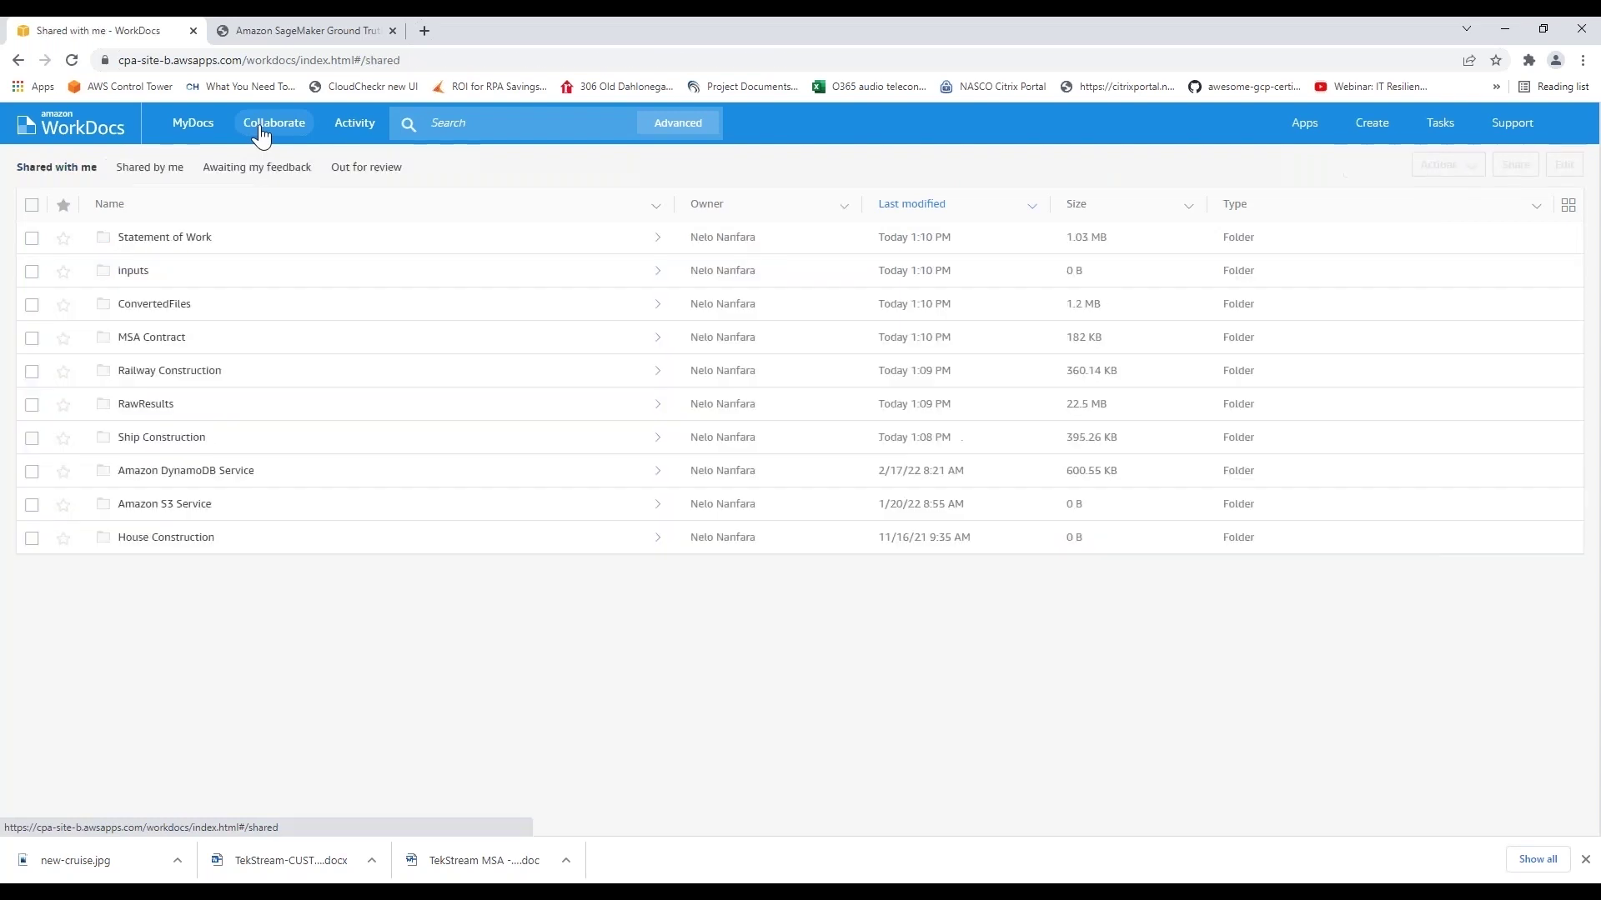
Step: Open Unkown Document Type.docx in the Statement of Work folder and review its feedback and pages
{"action": "left_click", "coordinate": [189, 241]}
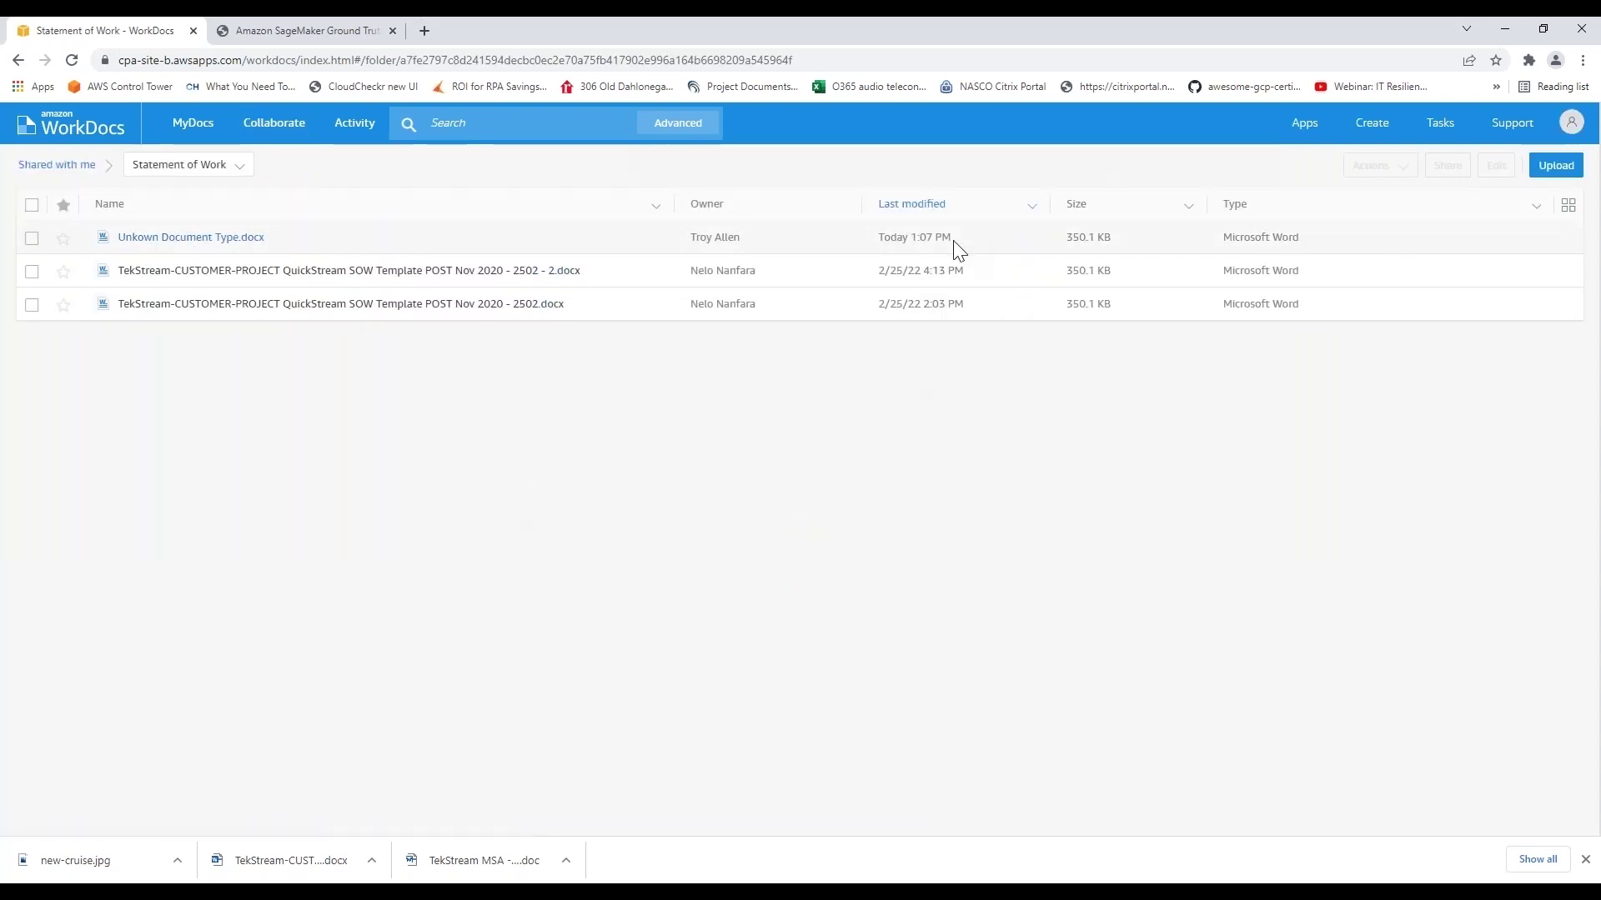
{"action": "left_click", "coordinate": [203, 241]}
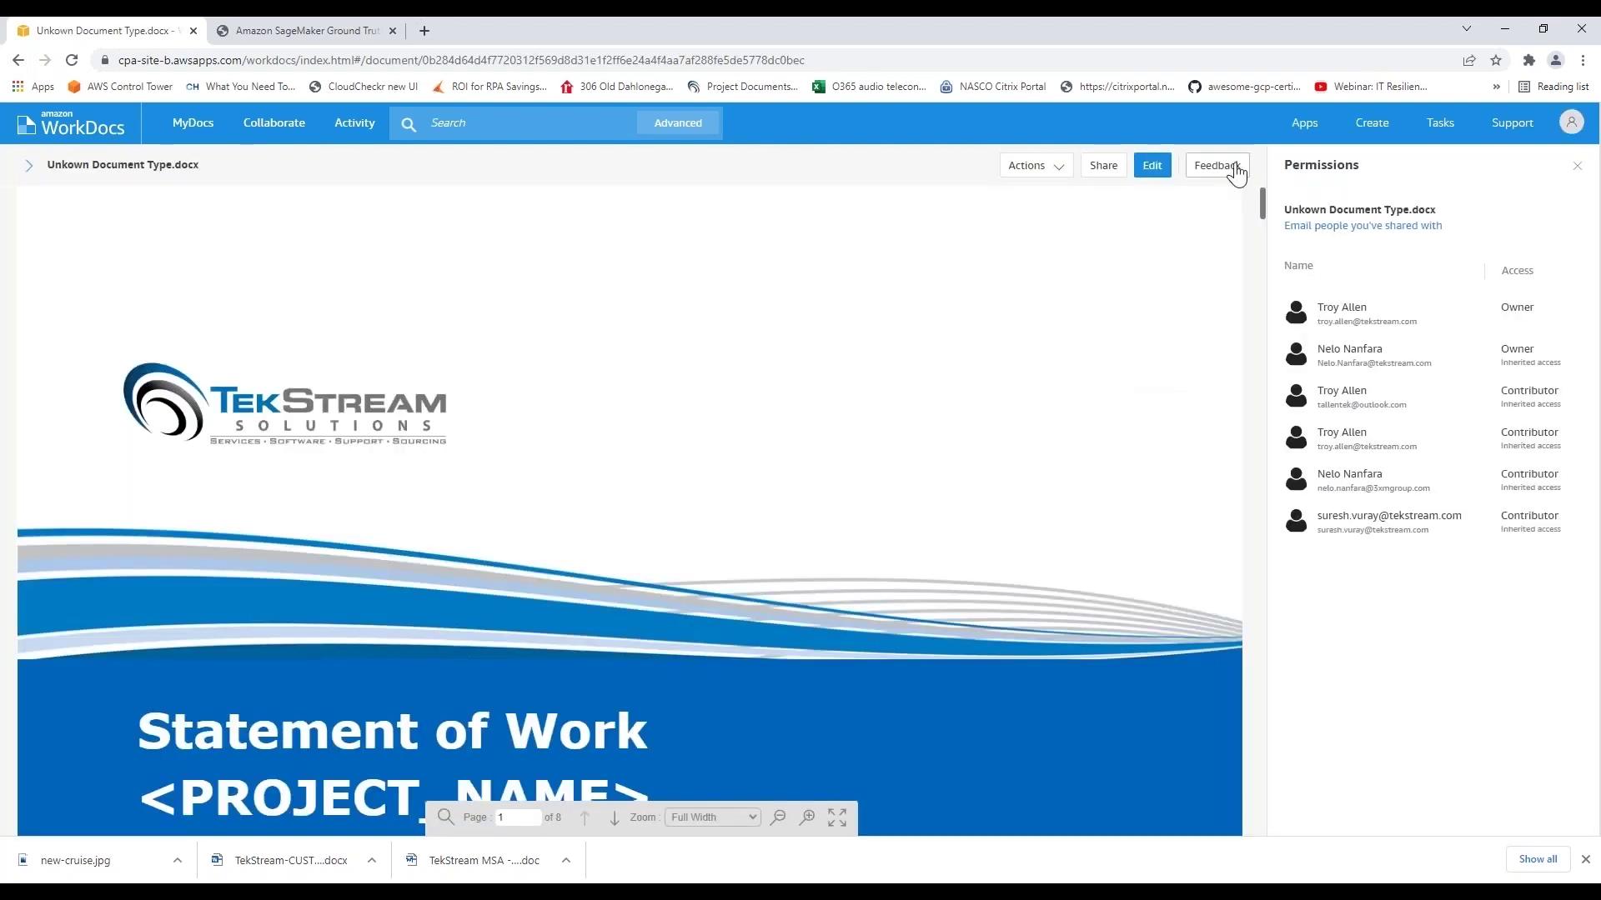
{"action": "left_click", "coordinate": [1233, 170]}
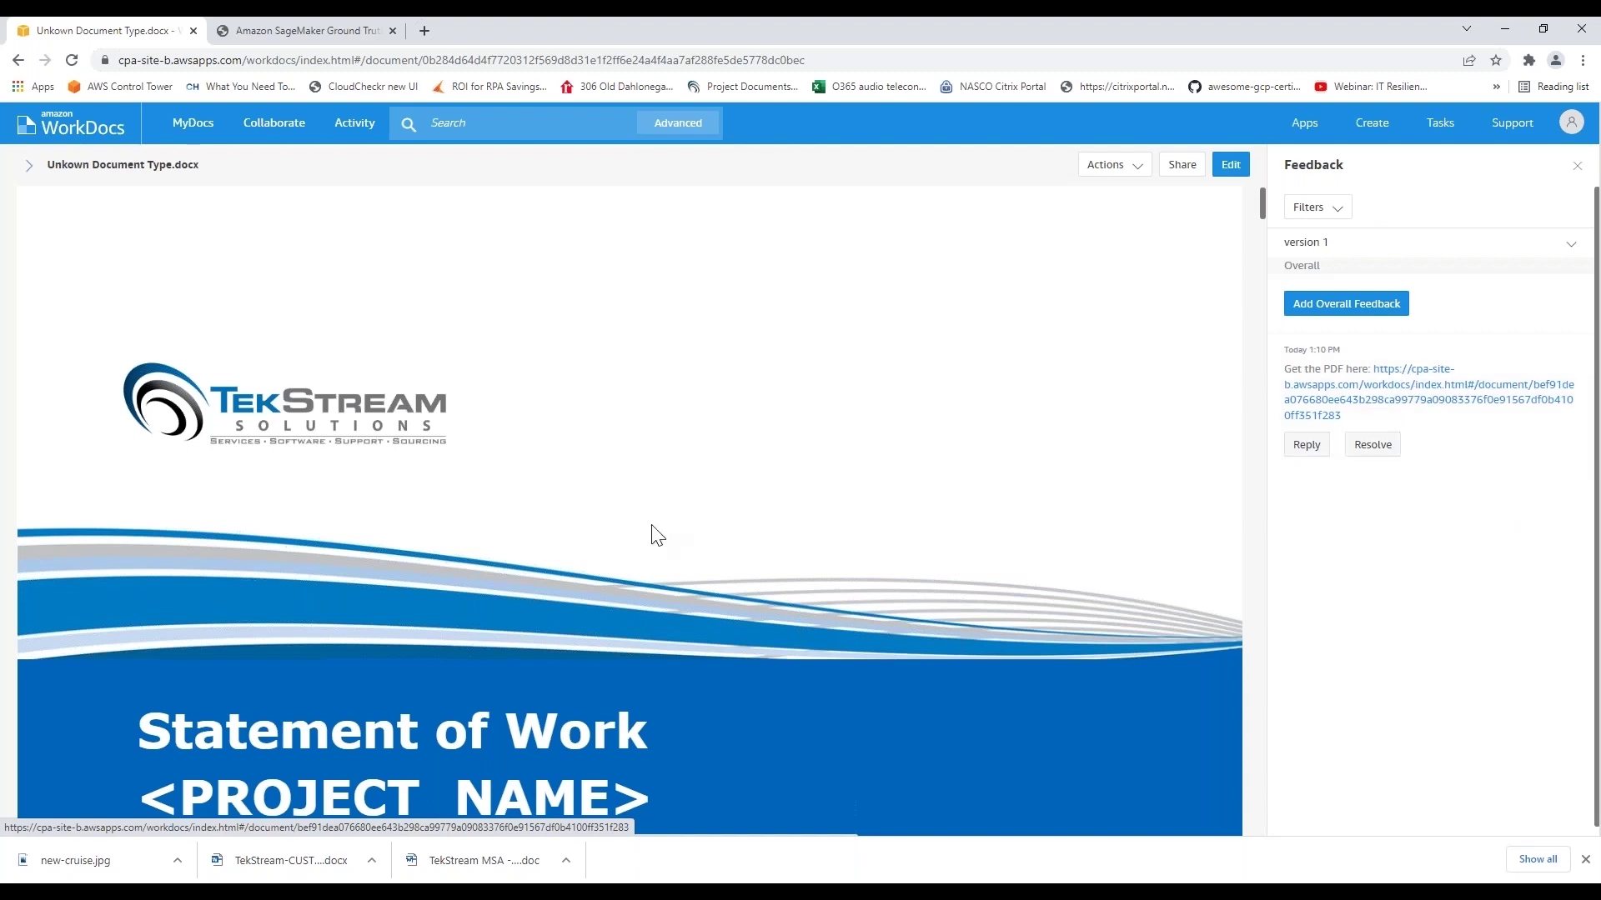
{"action": "scroll", "coordinate": [679, 528], "scroll_direction": "down", "scroll_amount": 10}
{"action": "scroll", "coordinate": [628, 500], "scroll_direction": "down", "scroll_amount": 5}
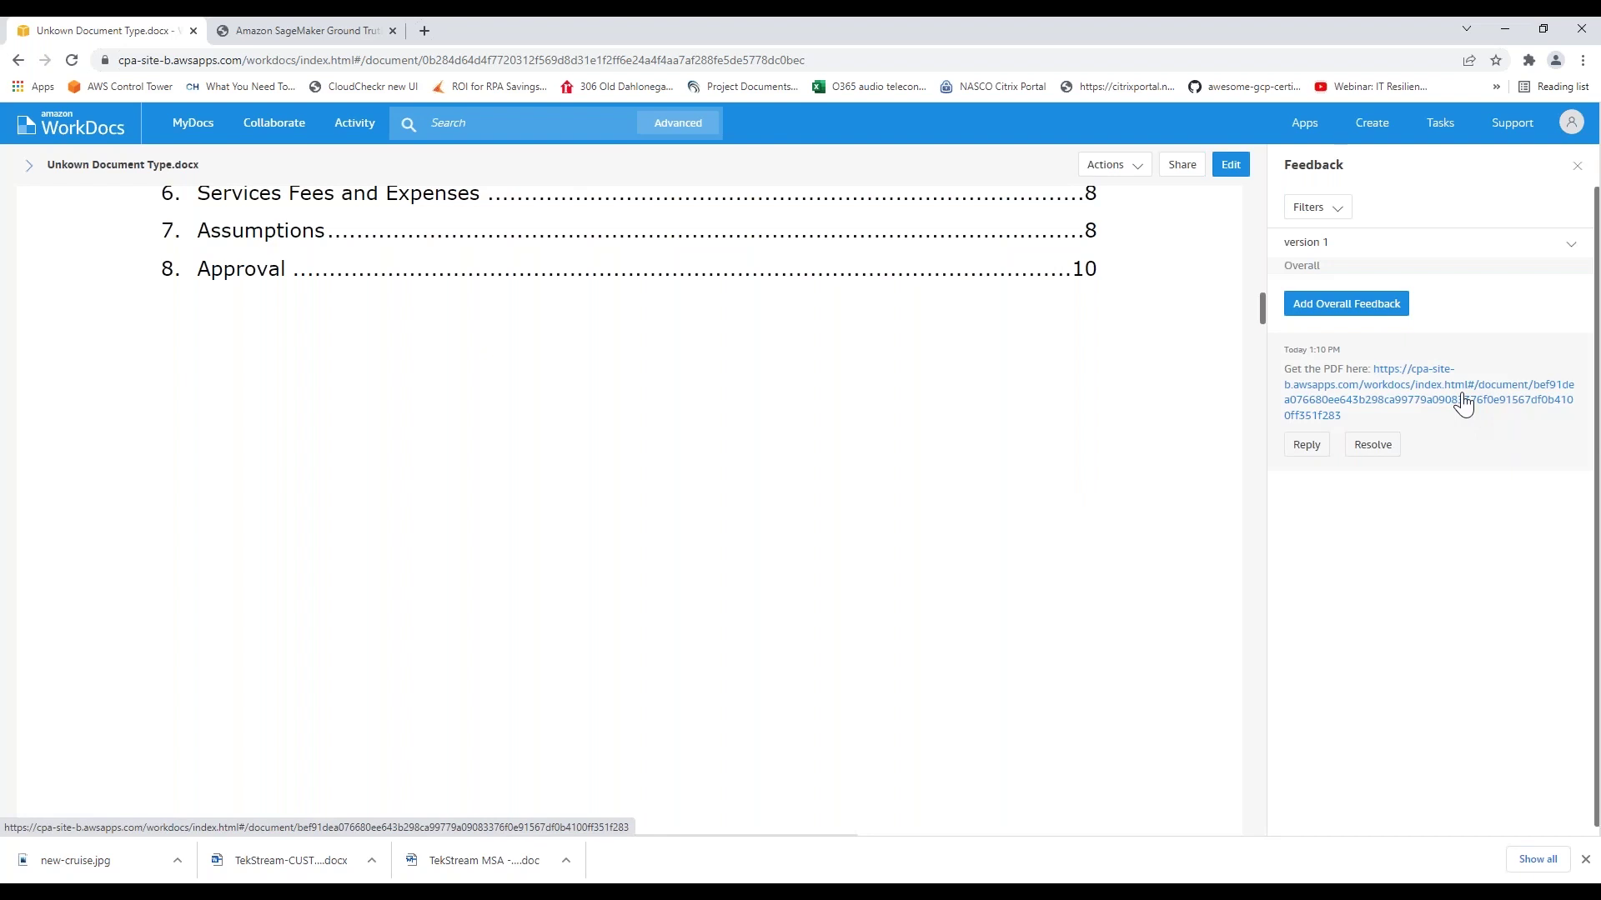
Step: Return to the shared folders and view unkown Image - 2.jpg in the Ship Construction folder
{"action": "left_click", "coordinate": [18, 60]}
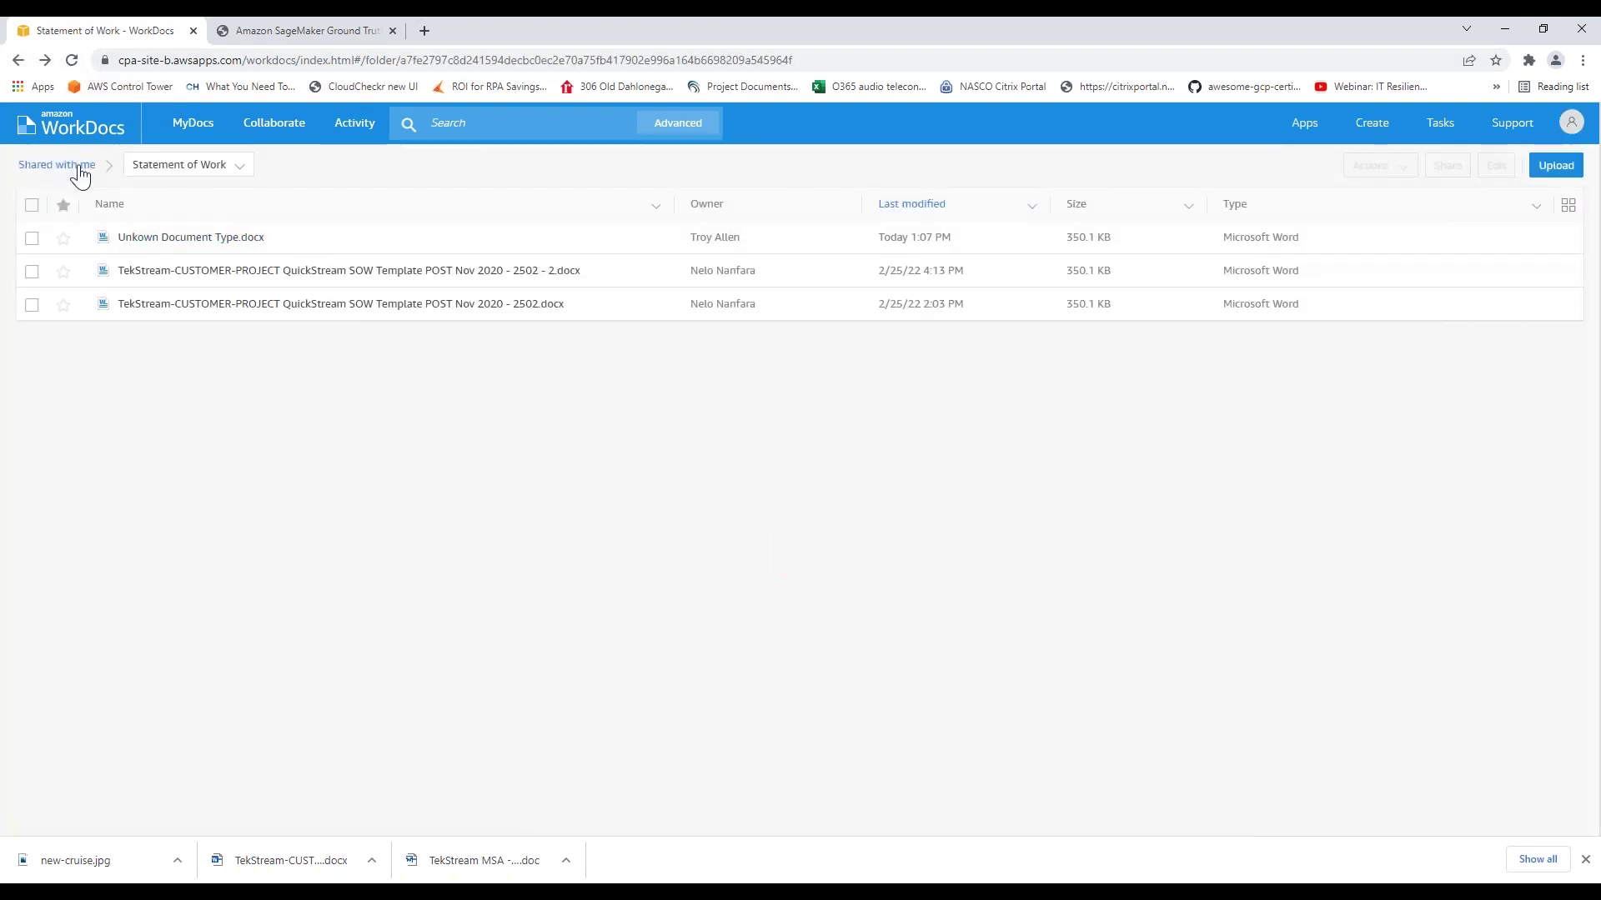
{"action": "left_click", "coordinate": [84, 166]}
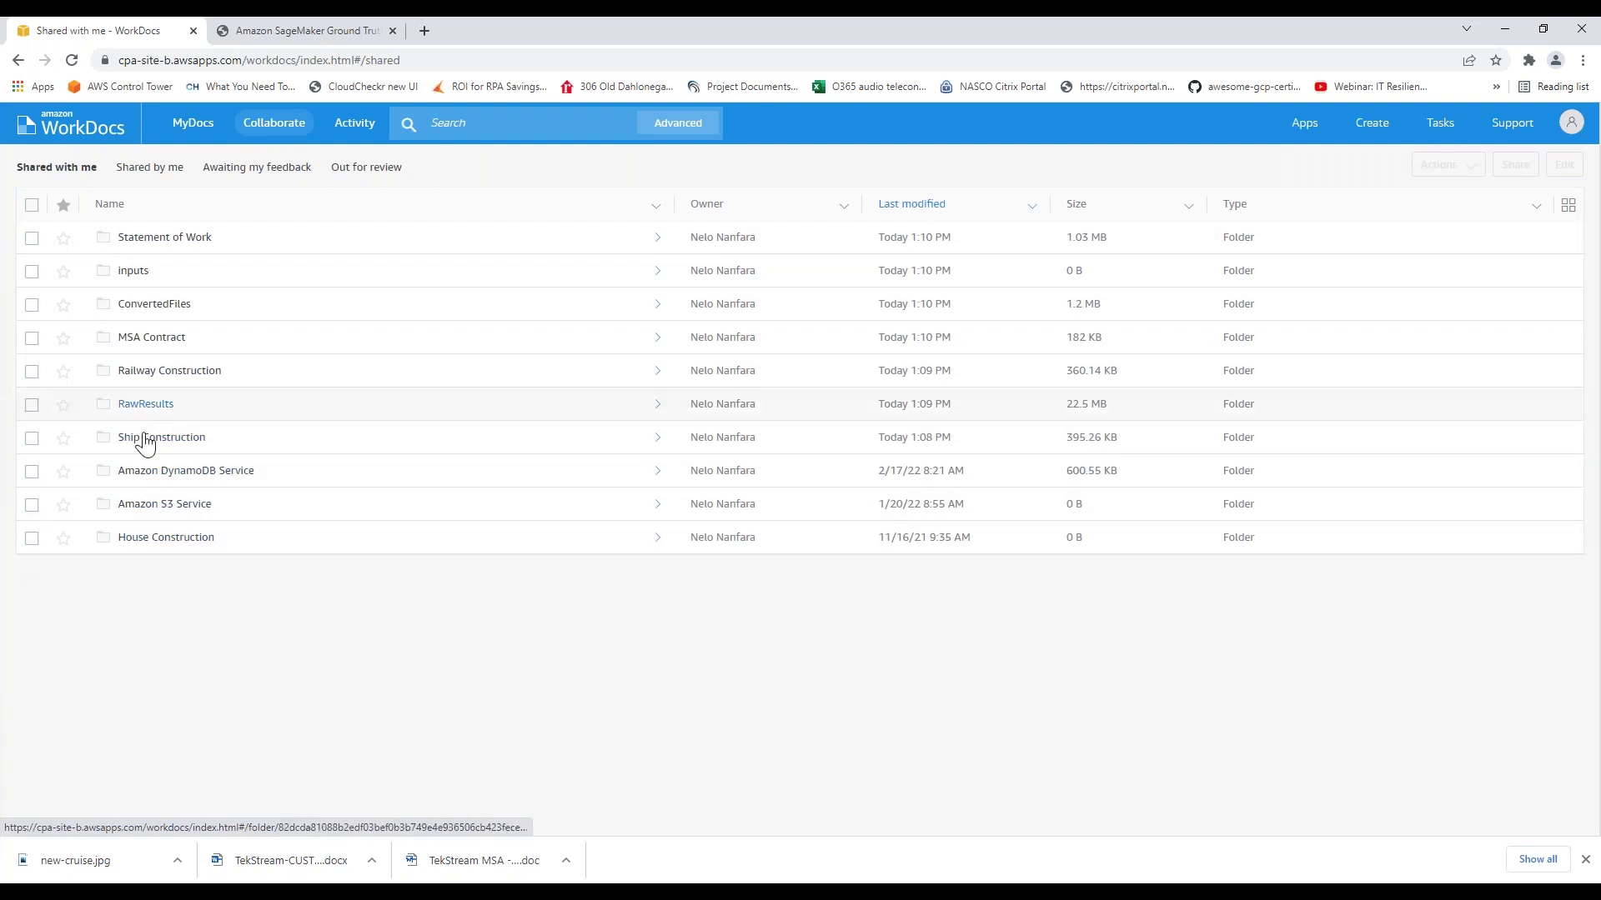
{"action": "left_click", "coordinate": [146, 440]}
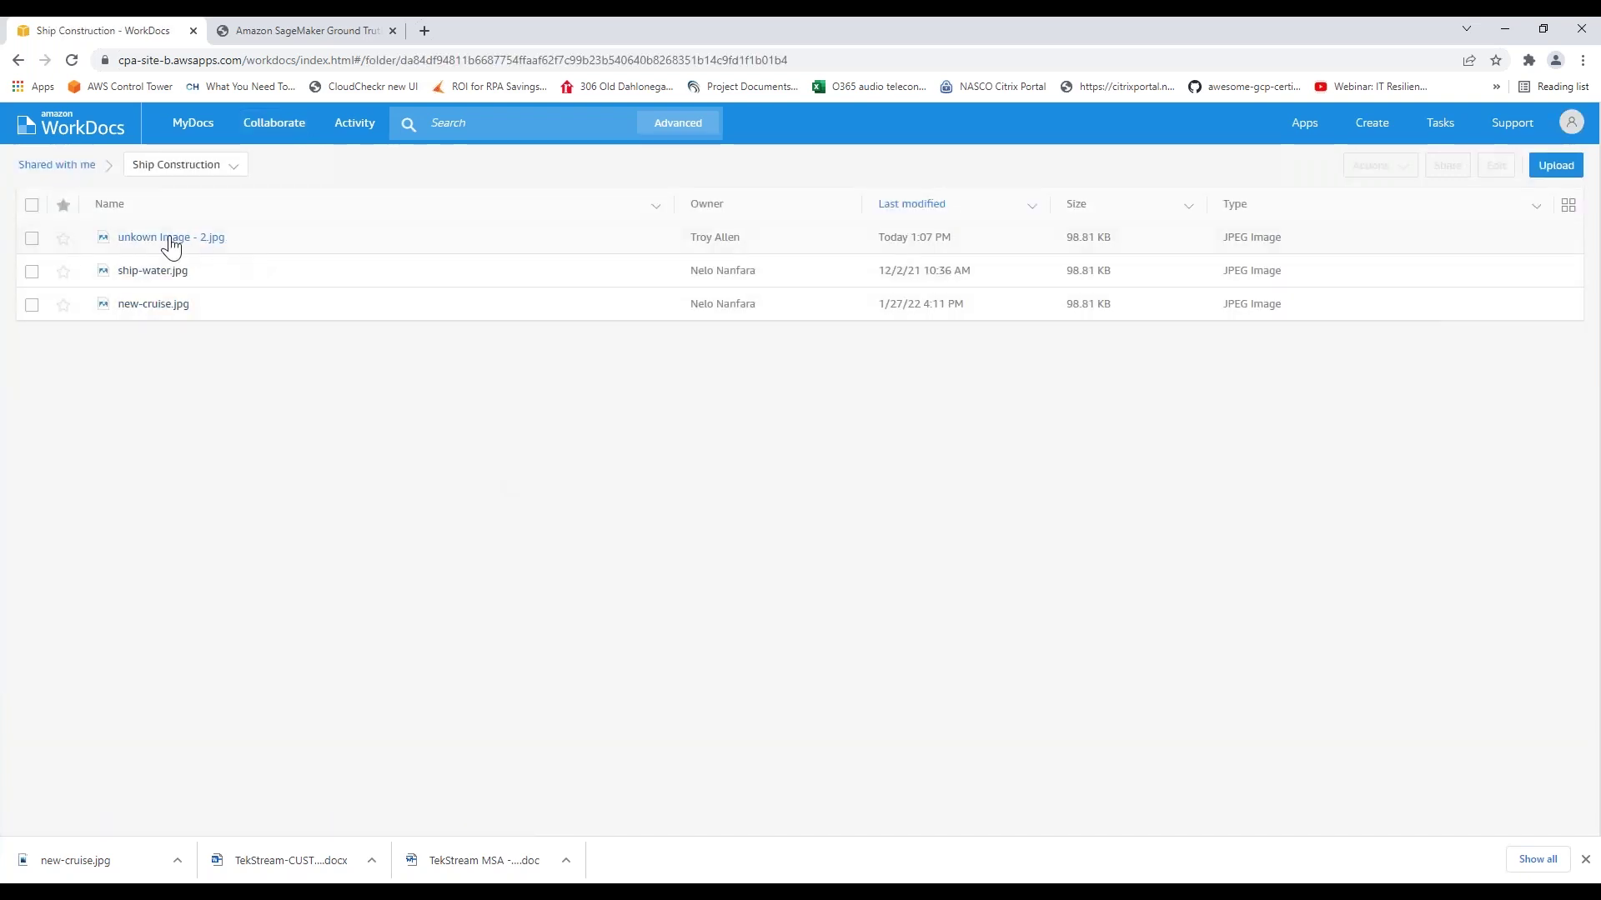
{"action": "left_click", "coordinate": [170, 242]}
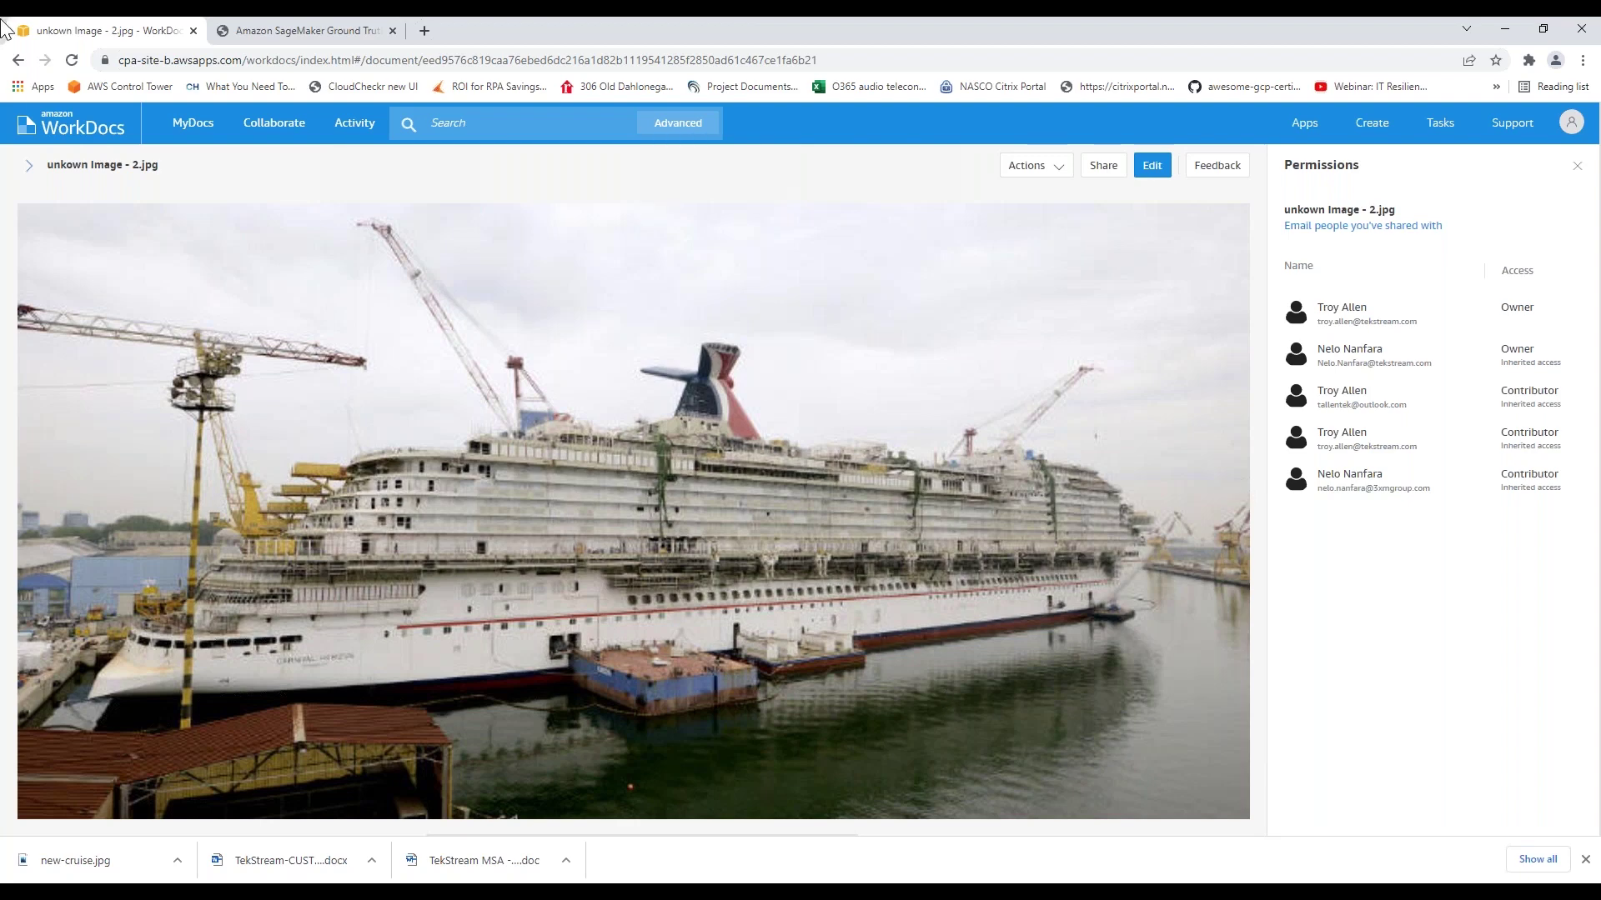
Step: View some image.png in the Railway Construction folder, and minimize the WorkDocs and e-mail windows to return to Category Administration
{"action": "left_click", "coordinate": [18, 60]}
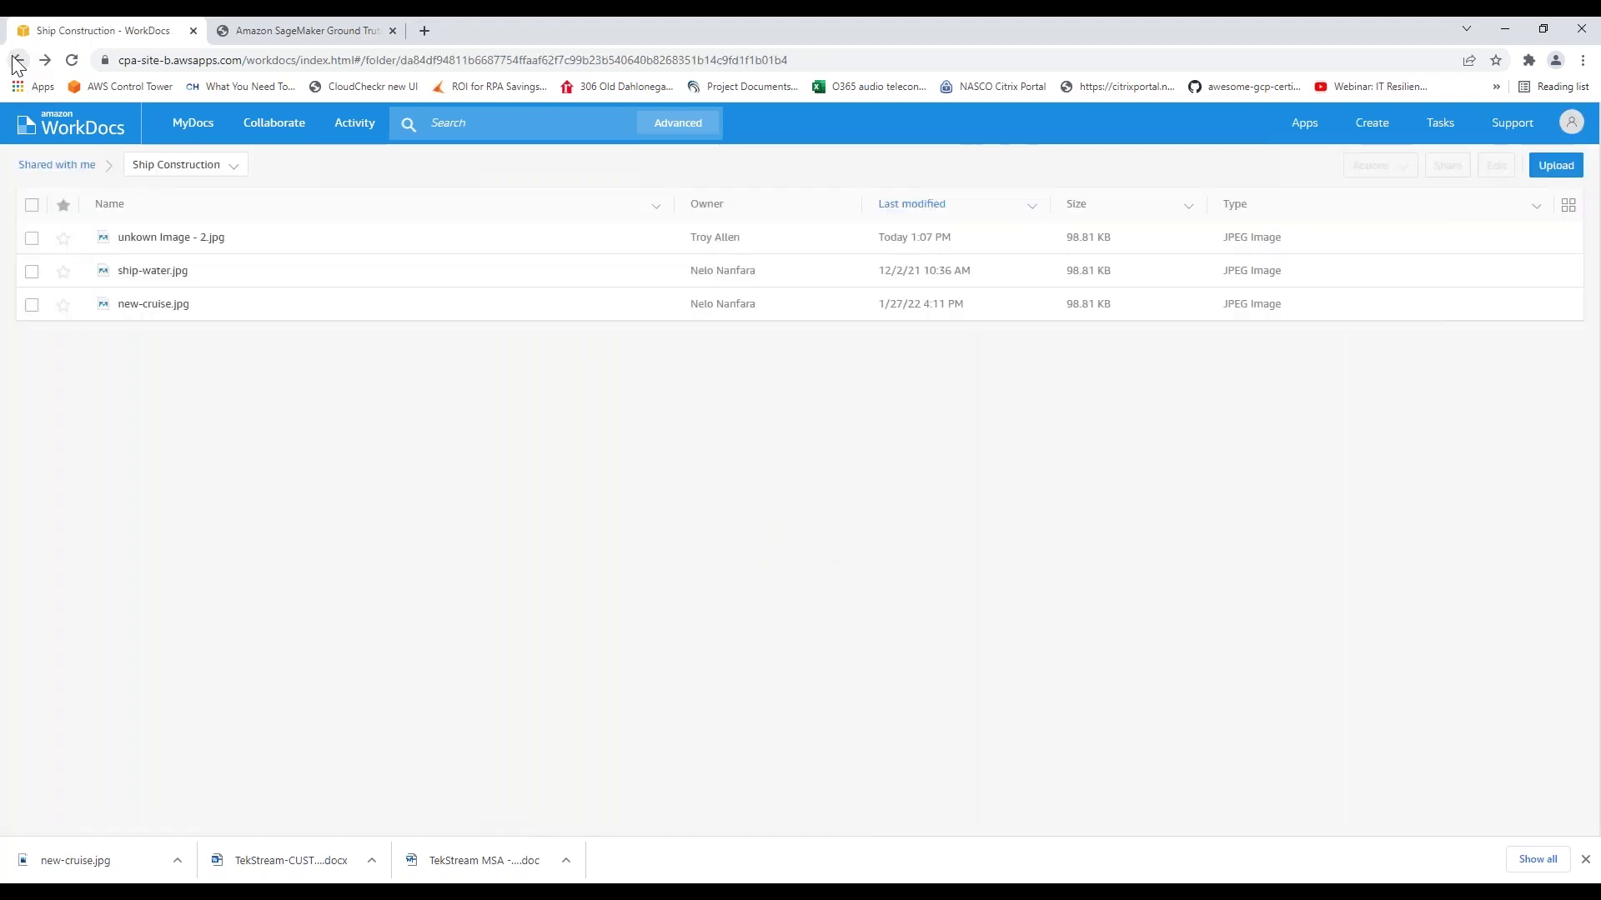
{"action": "left_click", "coordinate": [18, 61]}
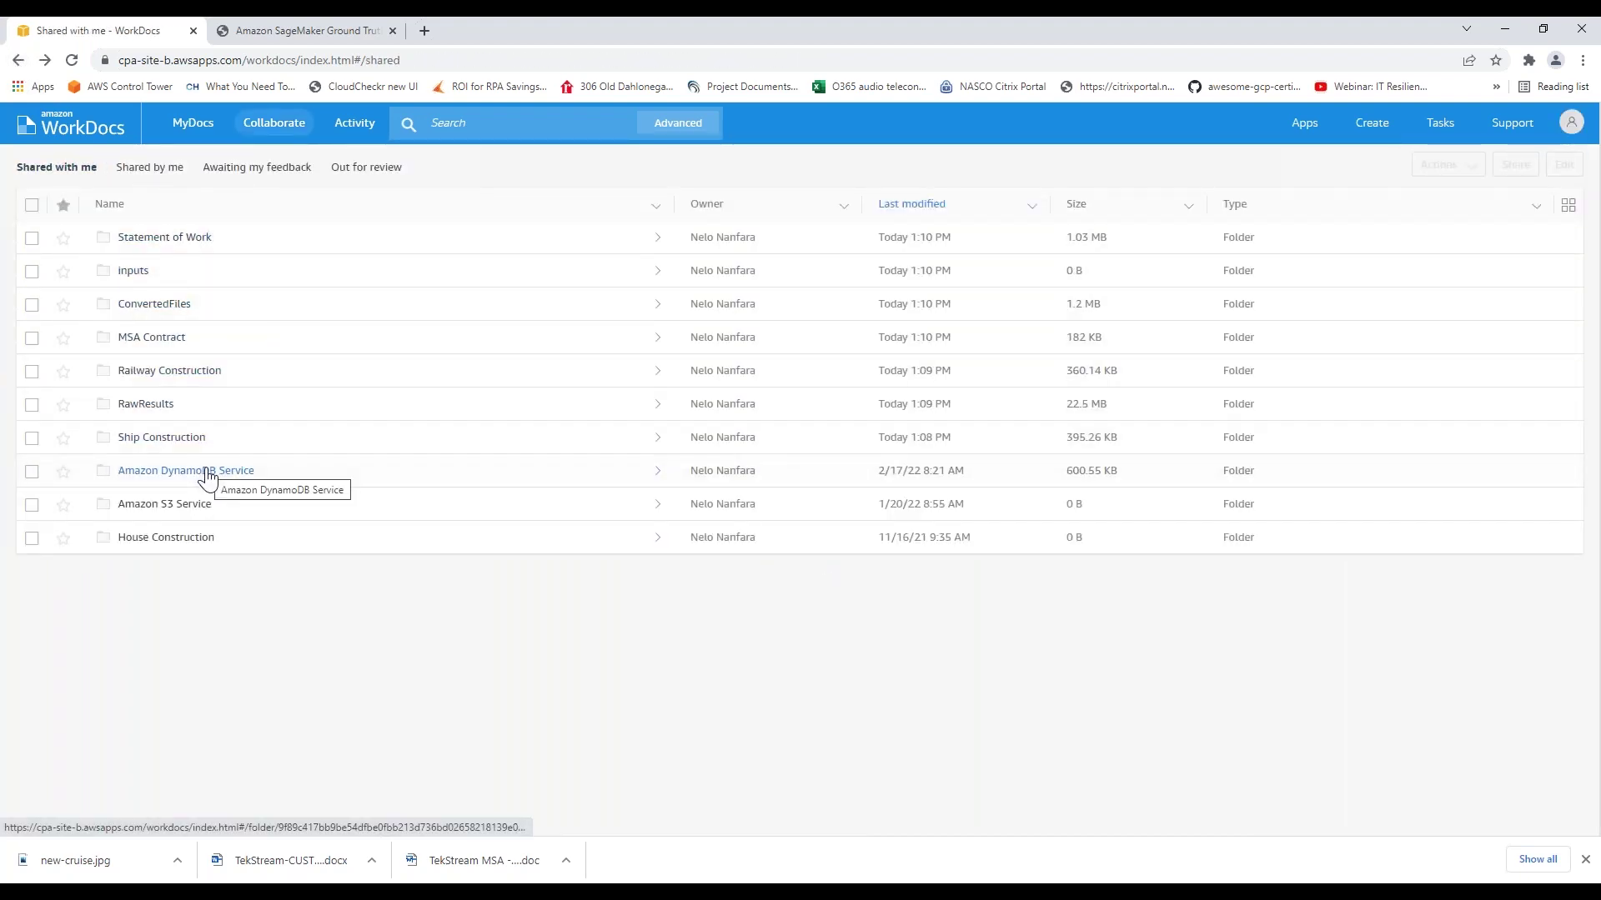
{"action": "left_click", "coordinate": [188, 370]}
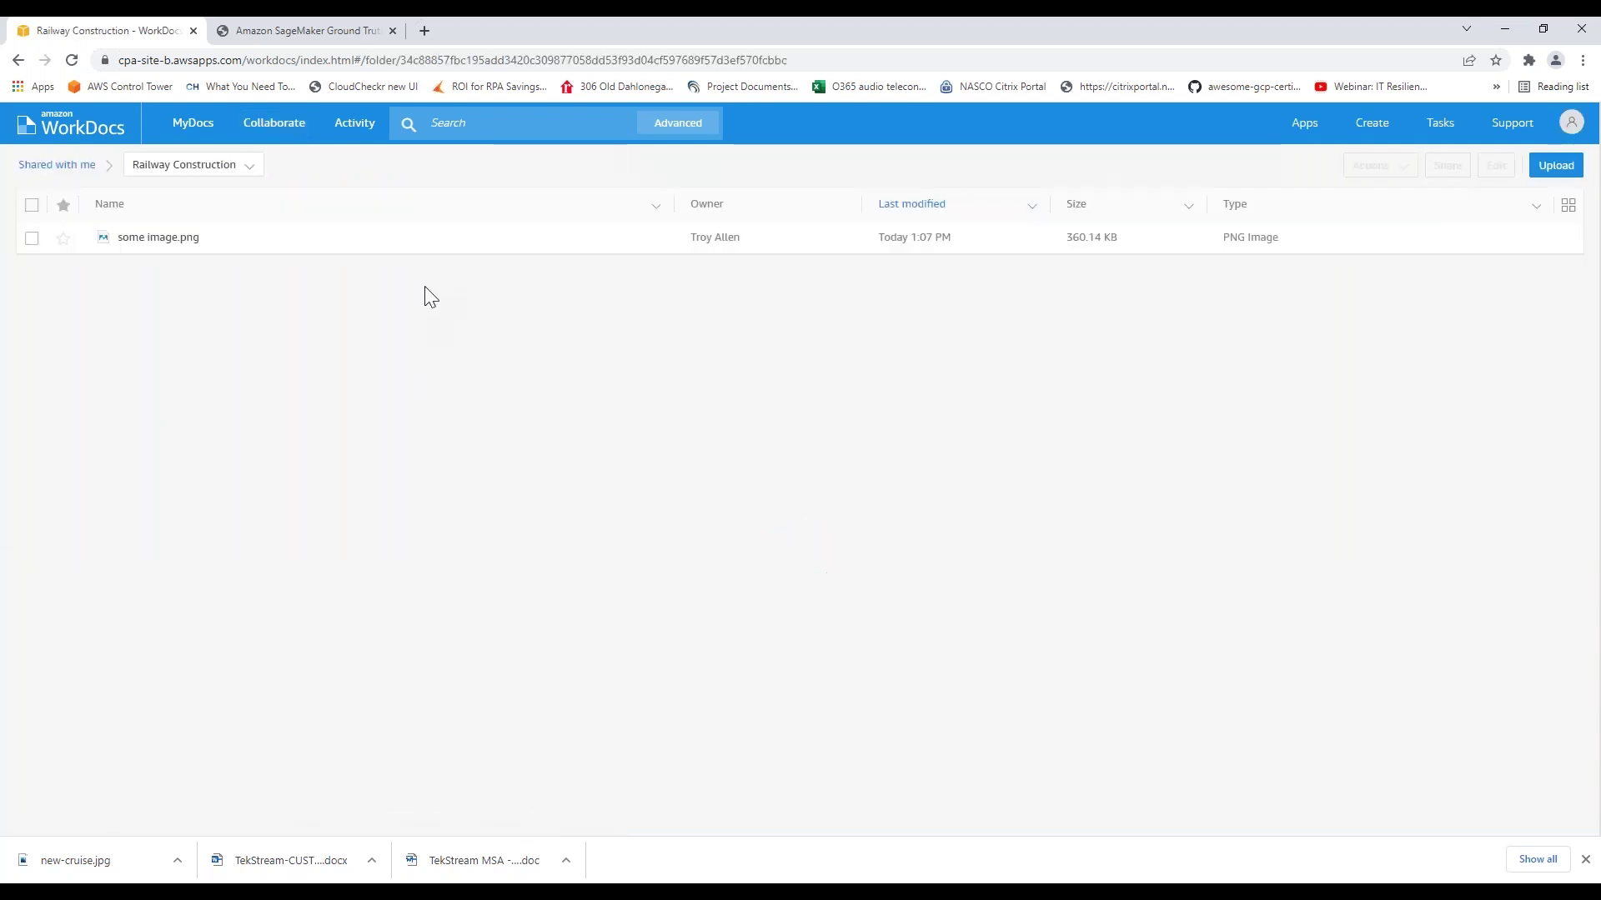
{"action": "left_click", "coordinate": [155, 240]}
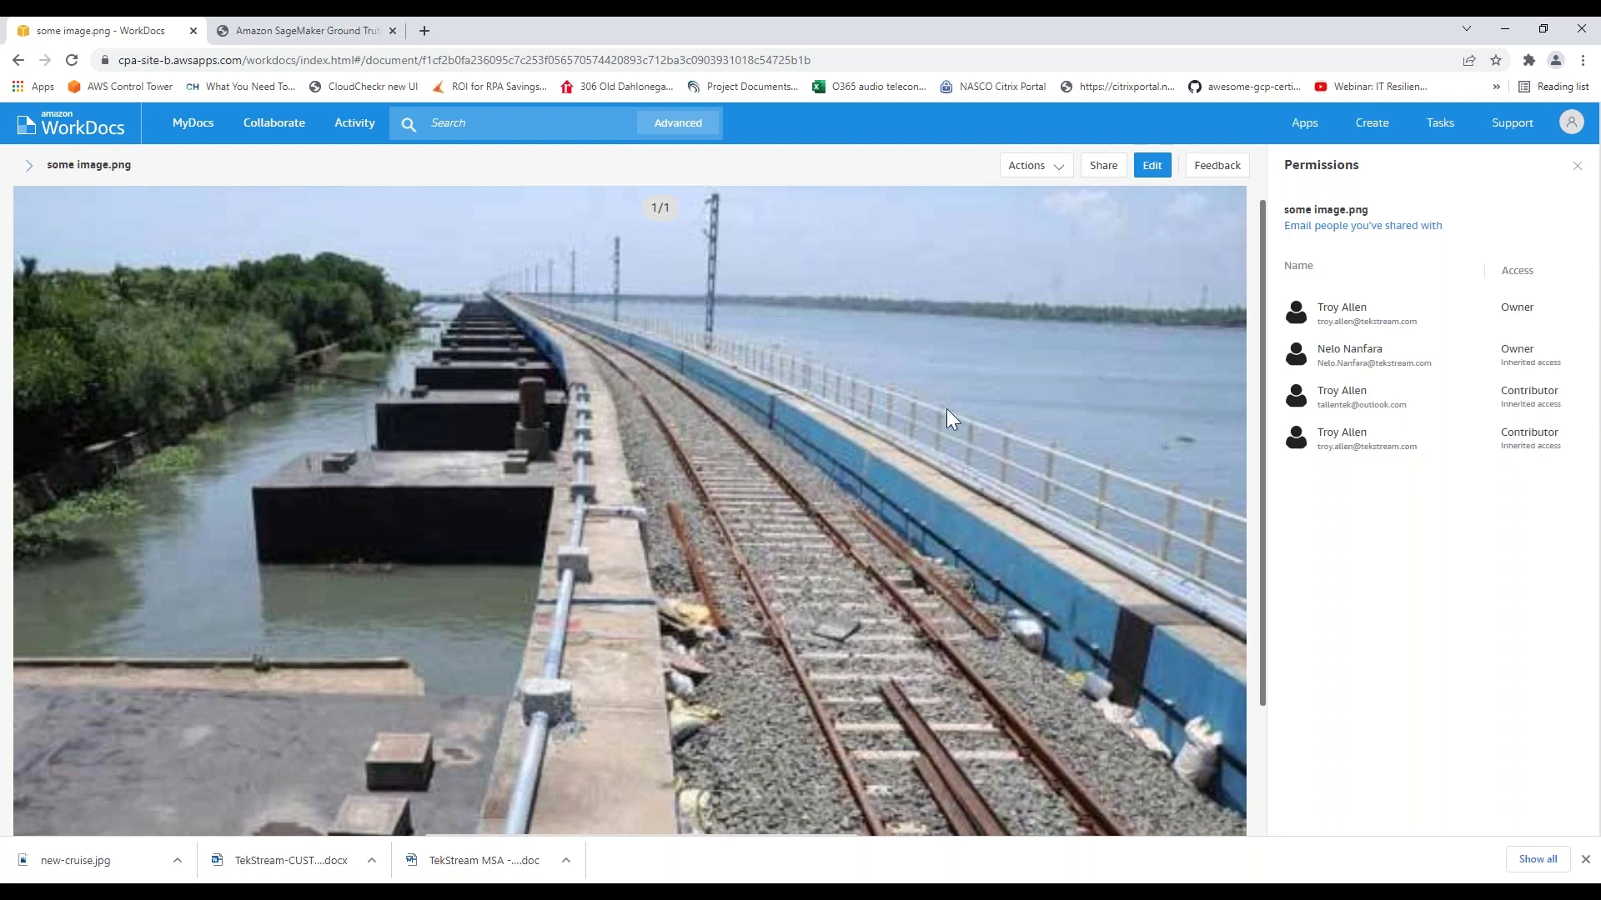
{"action": "left_click", "coordinate": [1500, 30]}
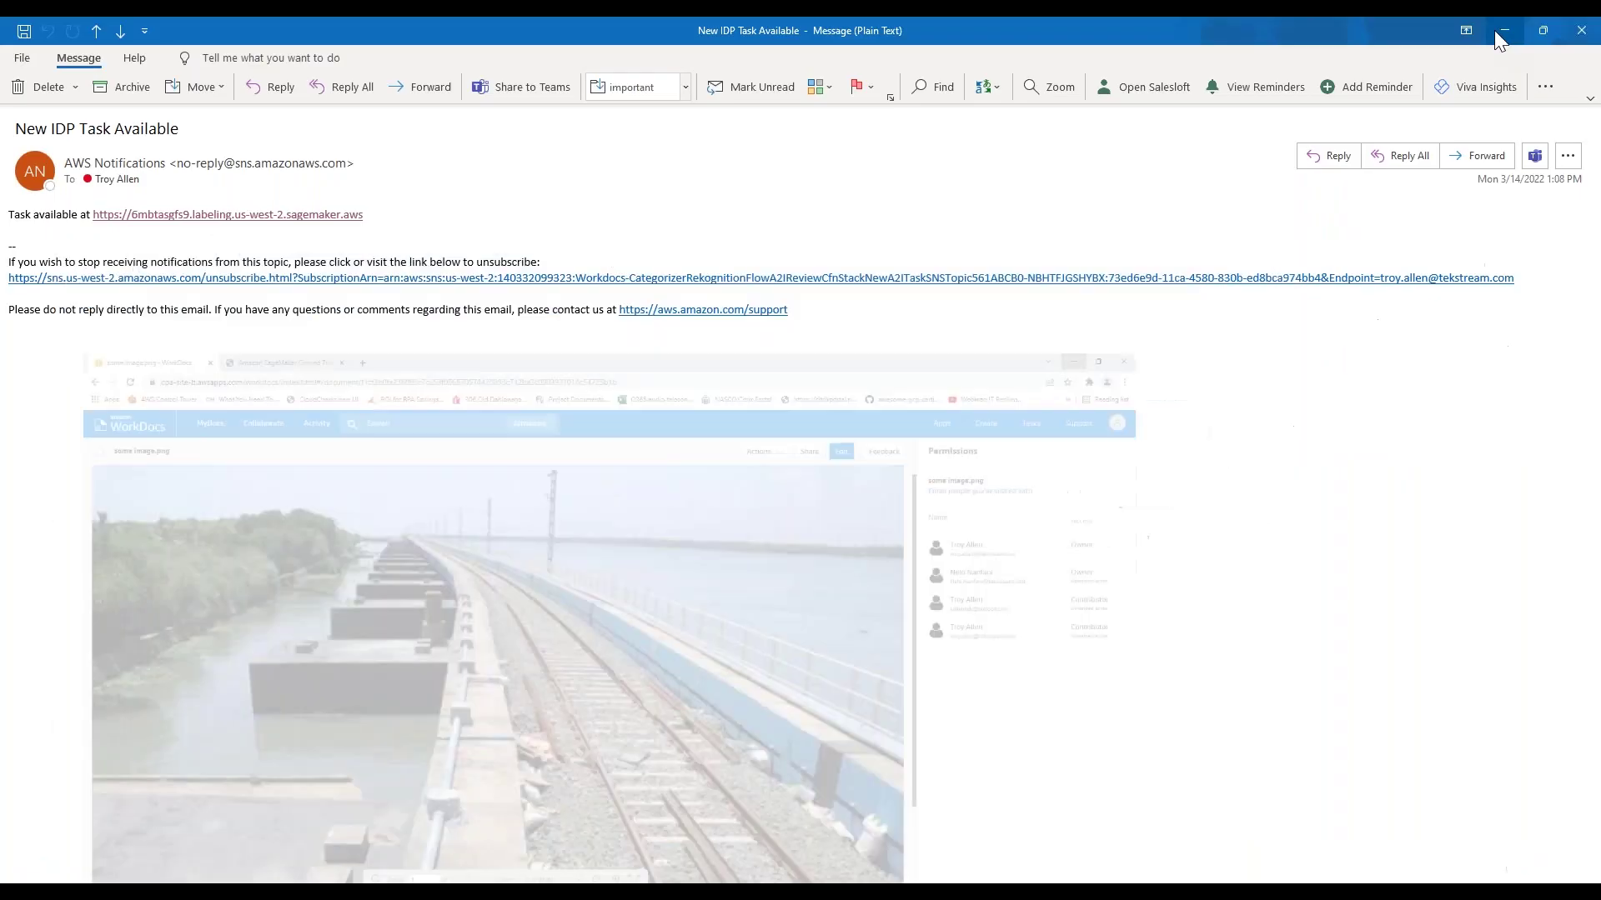
{"action": "left_click", "coordinate": [1505, 31]}
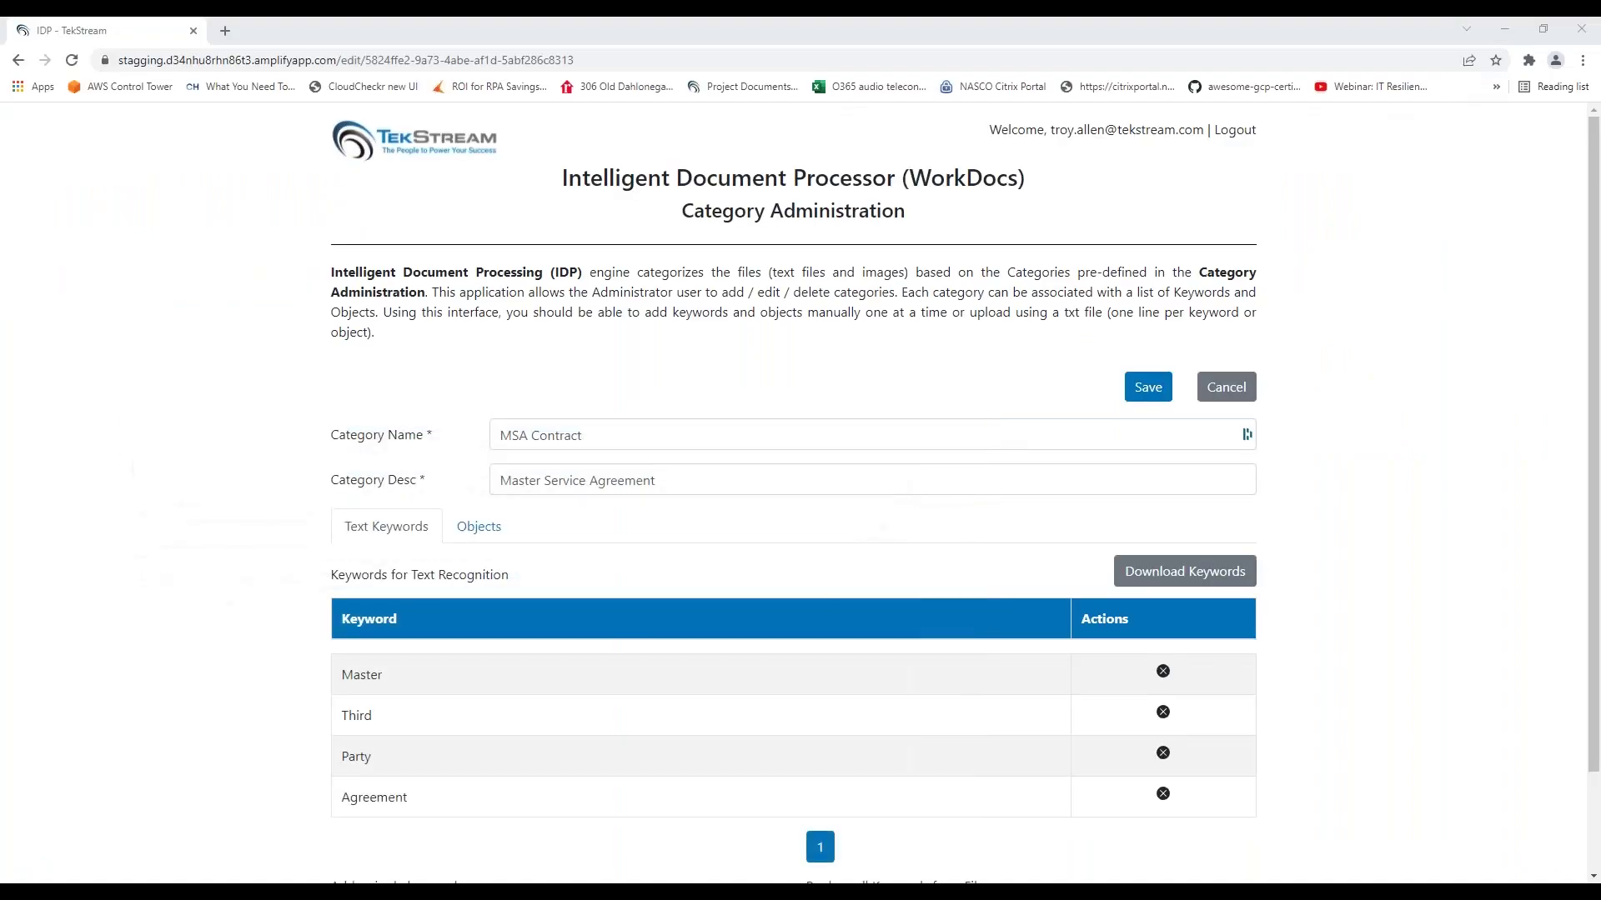